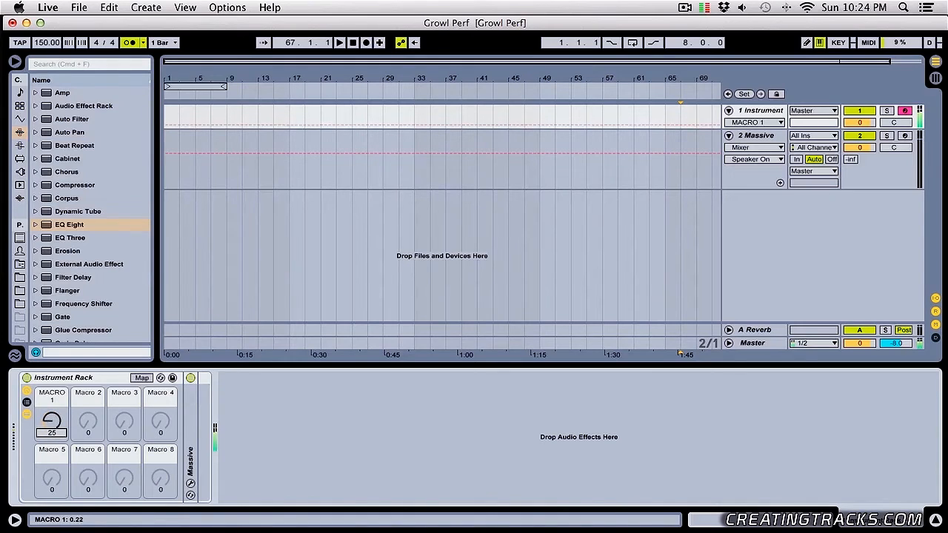
Turn MACRO 1 down to 0 and start a new sound in the Massive instrument on track 2
{"action": "mouse_move", "coordinate": [56, 427]}
{"action": "left_mouse_down"}
{"action": "mouse_move", "coordinate": [55, 337]}
{"action": "mouse_move", "coordinate": [55, 428]}
{"action": "left_mouse_up"}
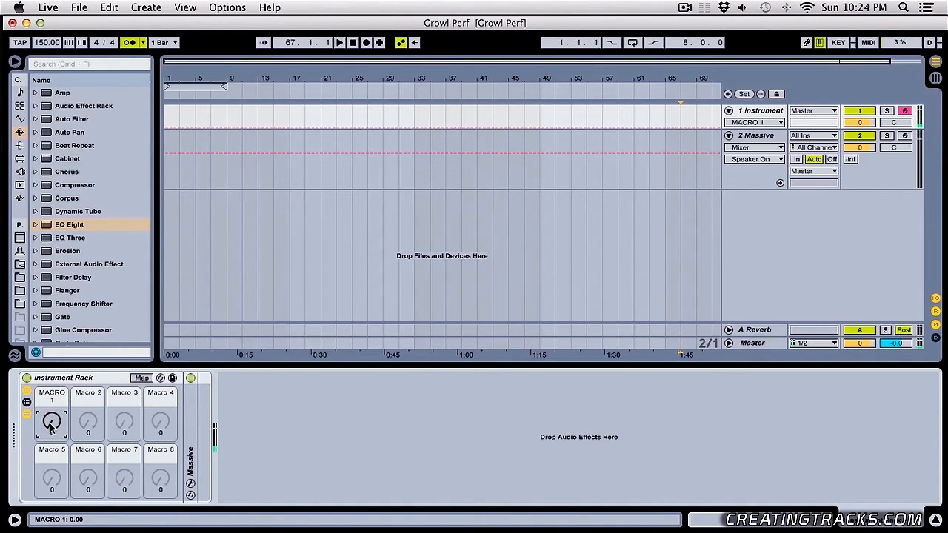
{"action": "left_click", "coordinate": [349, 180]}
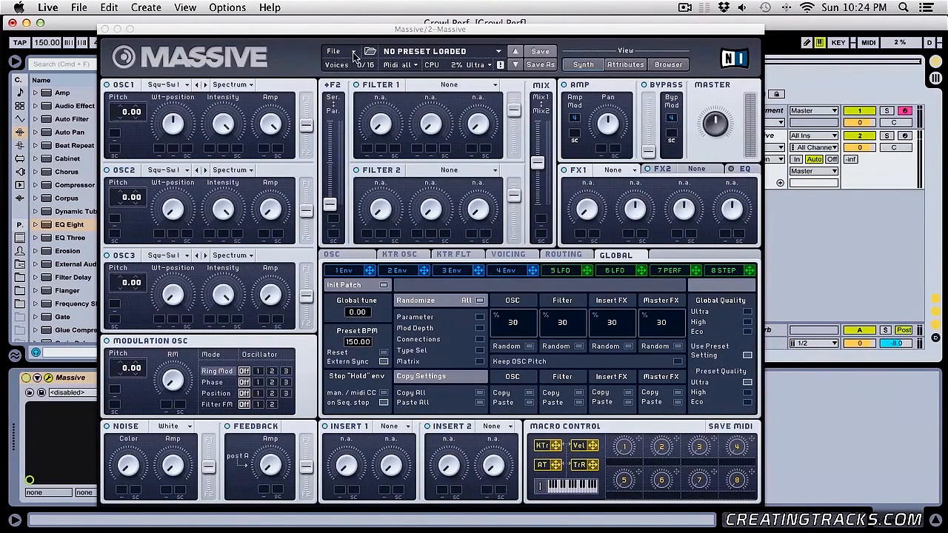
{"action": "left_click", "coordinate": [334, 52]}
{"action": "left_click", "coordinate": [343, 51]}
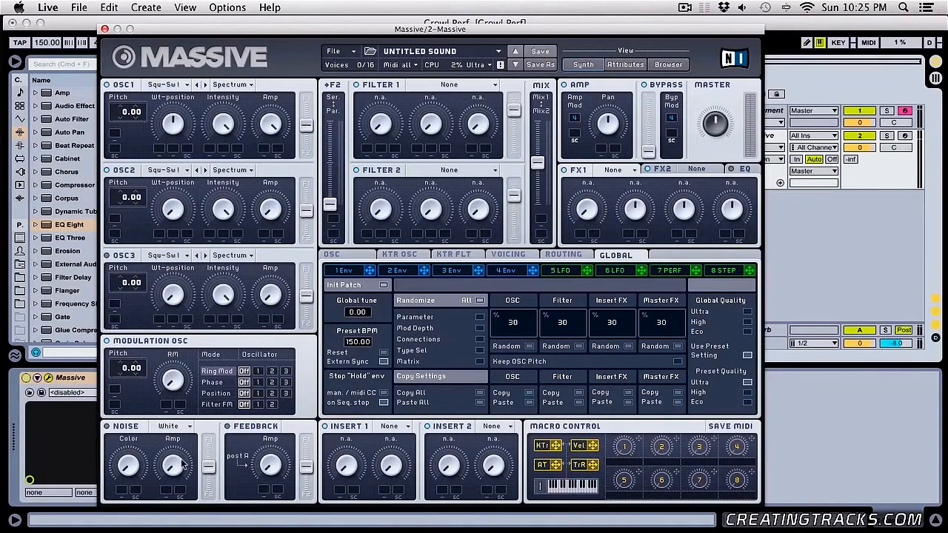
Set OSC1 to the Groan IV wavetable in Bend -/+ mode with its pitch at -12.00
{"action": "left_click", "coordinate": [178, 85]}
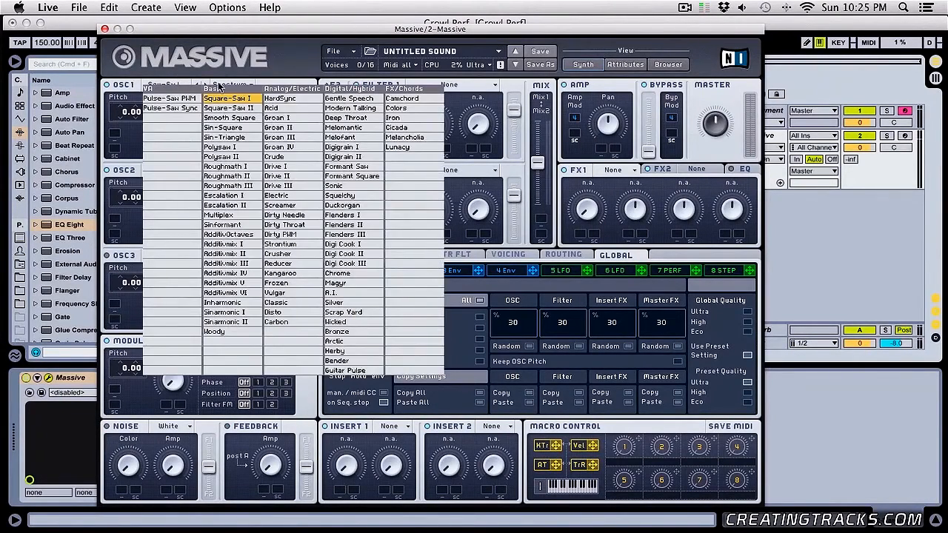
{"action": "left_click", "coordinate": [291, 150]}
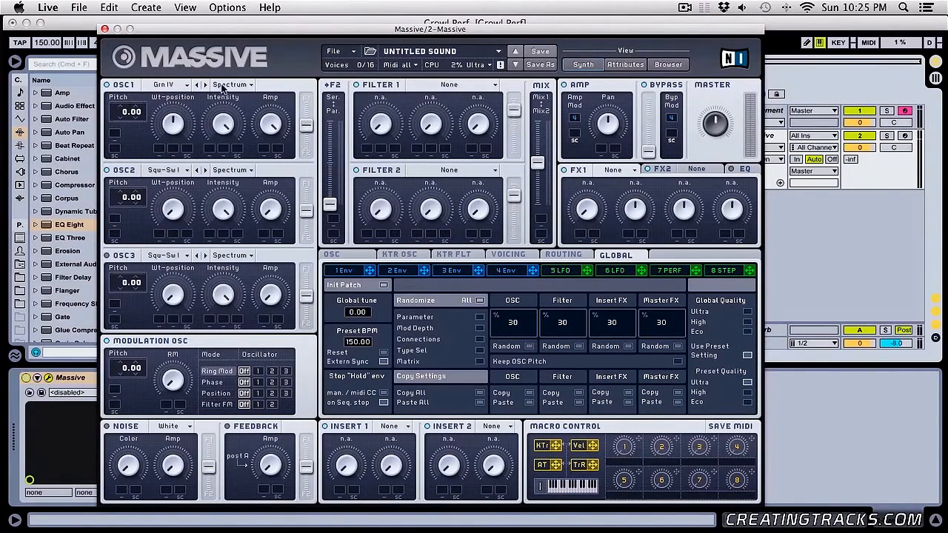
{"action": "left_click", "coordinate": [222, 84]}
{"action": "left_click", "coordinate": [229, 103]}
{"action": "left_click_drag", "start_coordinate": [126, 126], "coordinate": [127, 130]}
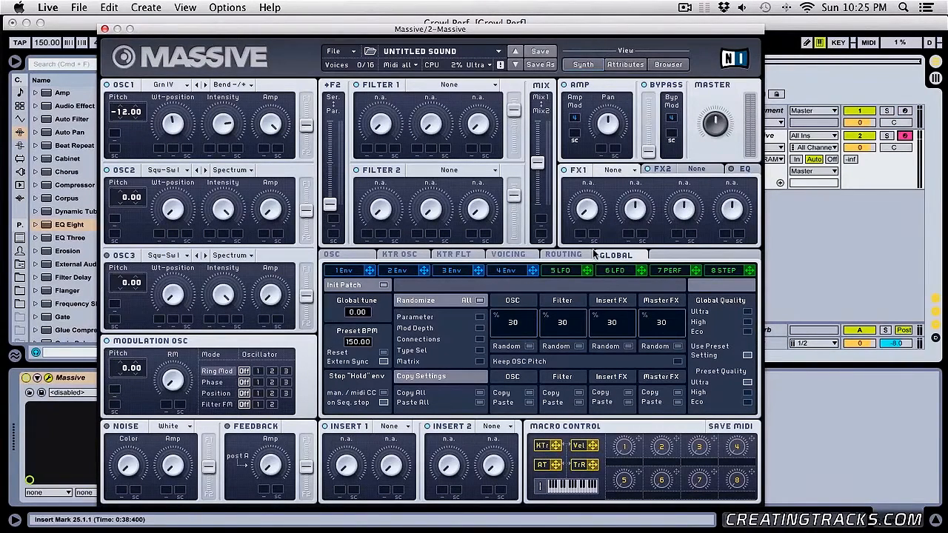
Raise the decay level of envelope 4 to its maximum
{"action": "left_click", "coordinate": [506, 271]}
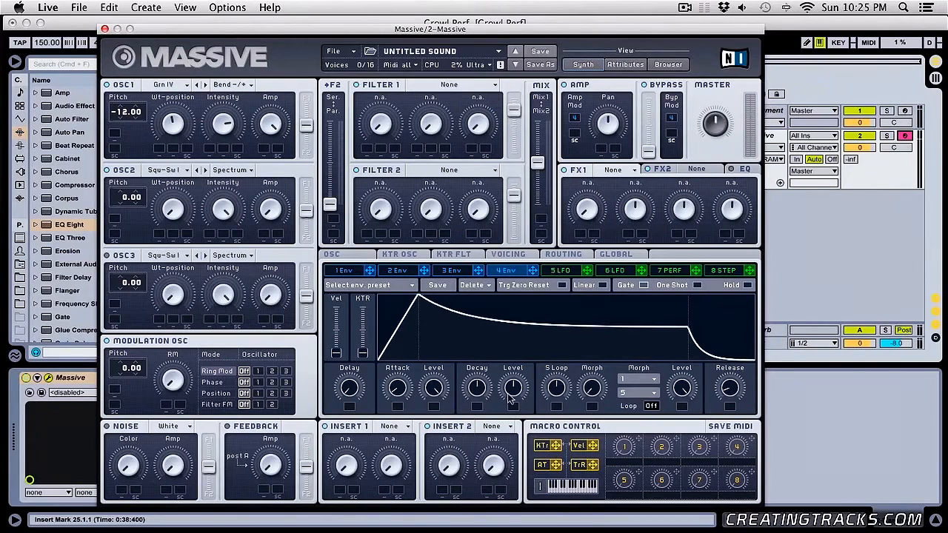
{"action": "left_click_drag", "start_coordinate": [510, 399], "coordinate": [518, 329]}
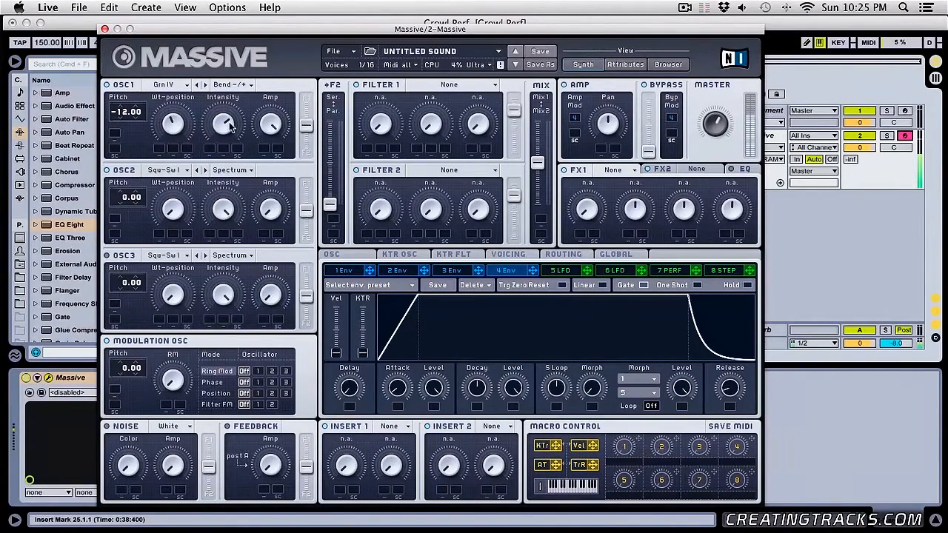
Set OSC2 to the A.I. wavetable in Bend -/+ mode with its pitch at -12.00
{"action": "left_click", "coordinate": [176, 170]}
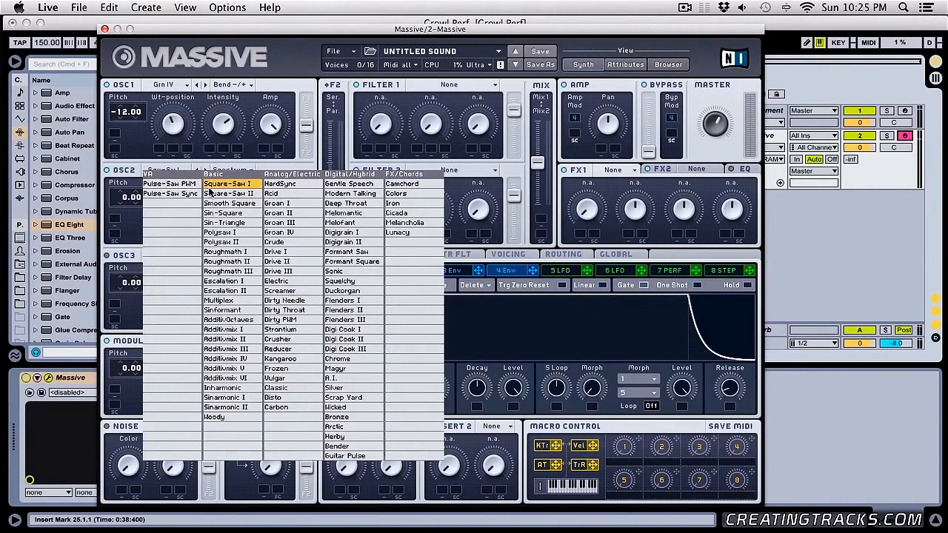
{"action": "left_click", "coordinate": [351, 379]}
{"action": "left_click", "coordinate": [234, 170]}
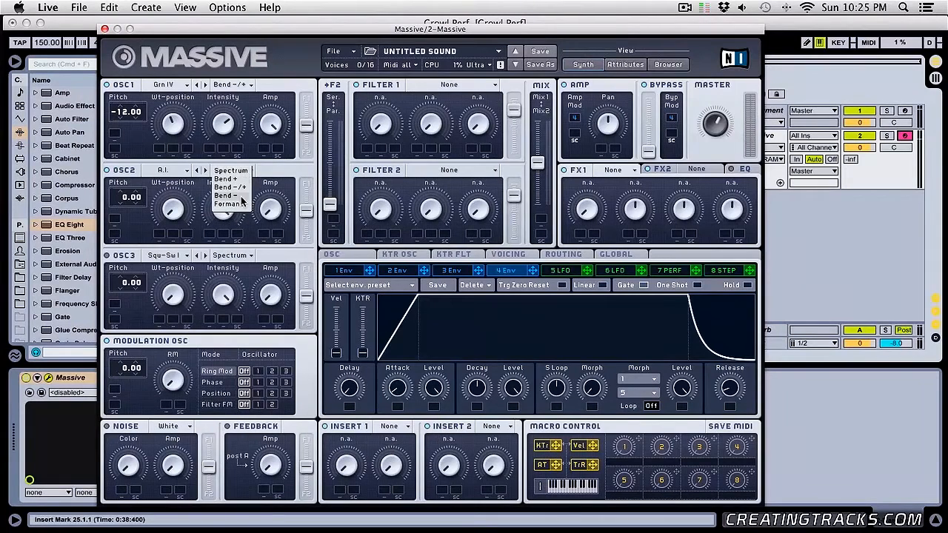
{"action": "left_click", "coordinate": [245, 183]}
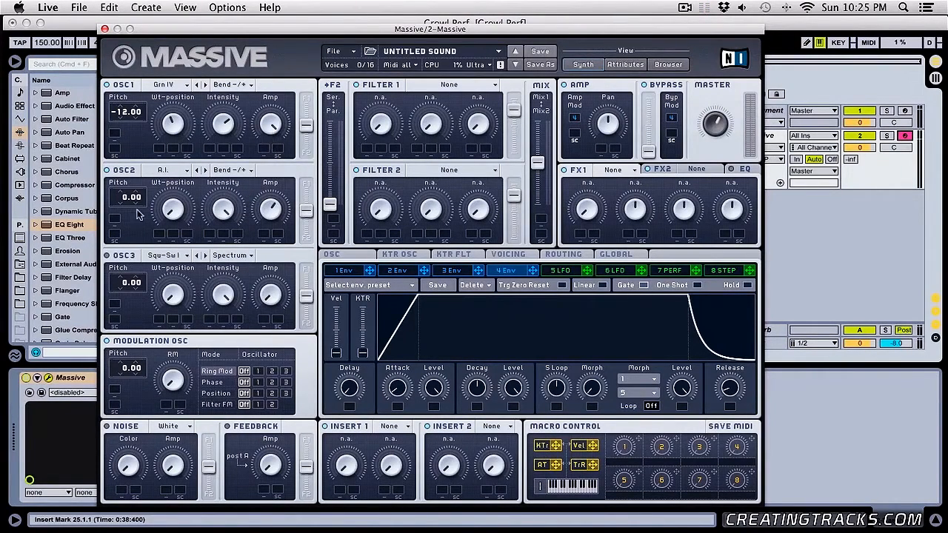
{"action": "left_click_drag", "start_coordinate": [124, 196], "coordinate": [124, 203]}
Set the modulation oscillator's pitch to -12.00, assigning ring modulation to oscillator 1 and phase modulation to oscillator 2
{"action": "left_click_drag", "start_coordinate": [128, 371], "coordinate": [128, 384]}
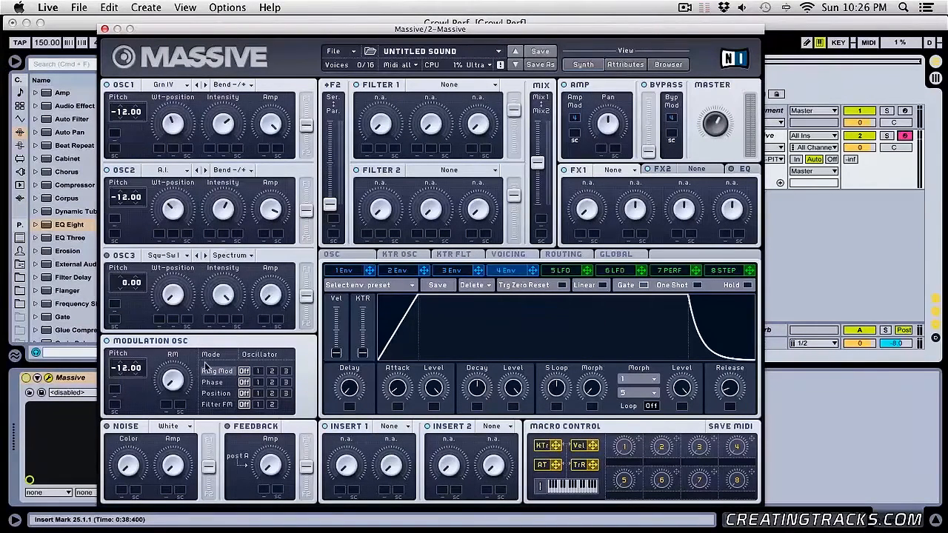
{"action": "left_click", "coordinate": [260, 371]}
{"action": "left_click", "coordinate": [272, 382]}
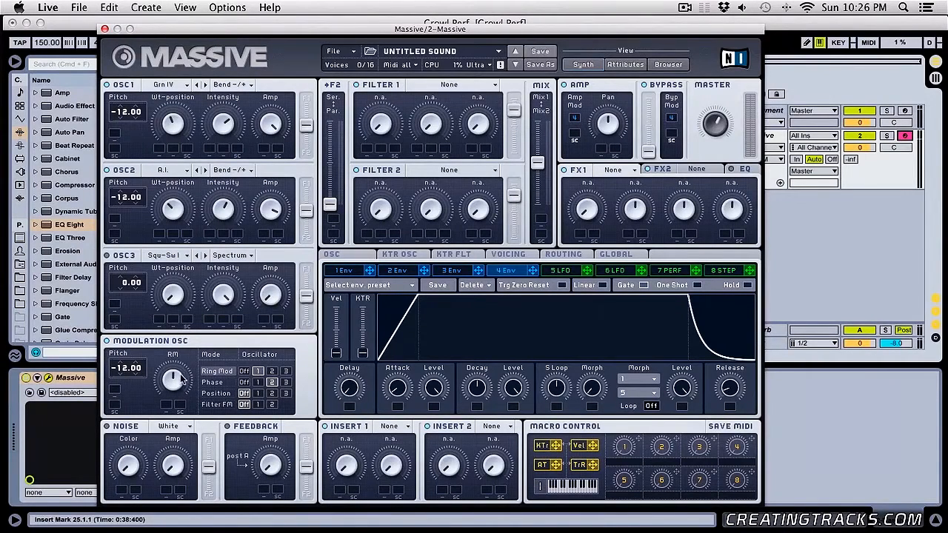
{"action": "left_click", "coordinate": [213, 383]}
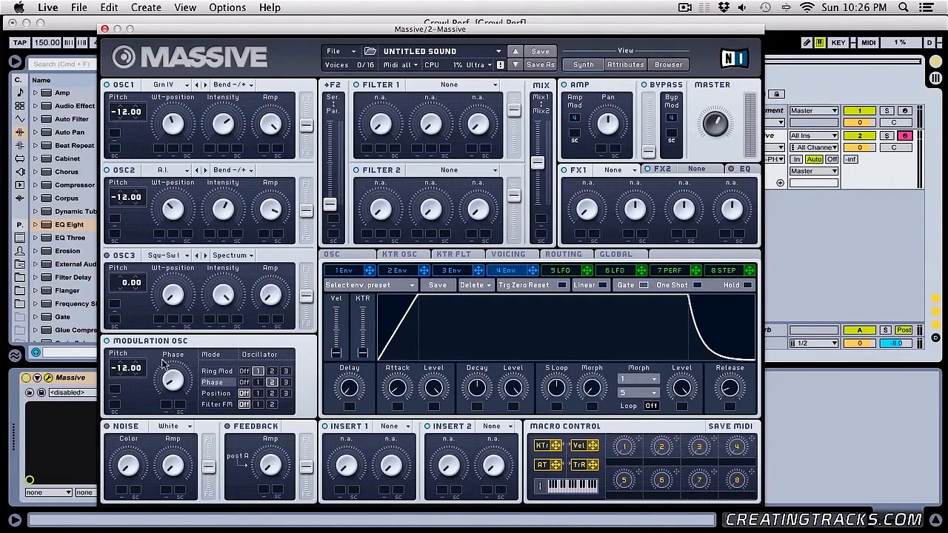
Load Parabolic Shaper in Insert 1 and Hardclipper in Insert 2, and adjust the clipper's drive
{"action": "left_click", "coordinate": [400, 436]}
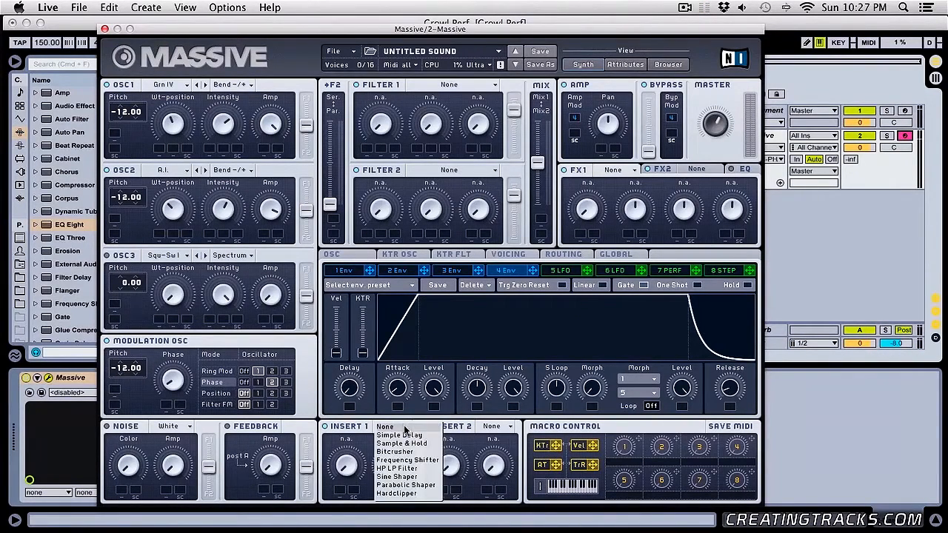
{"action": "left_click", "coordinate": [411, 490]}
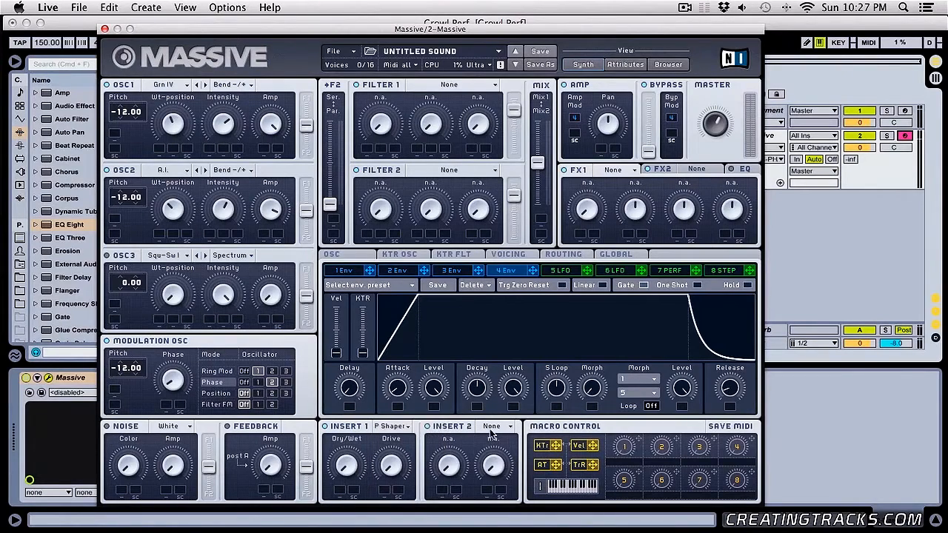
{"action": "left_click", "coordinate": [509, 430]}
{"action": "left_click", "coordinate": [507, 497]}
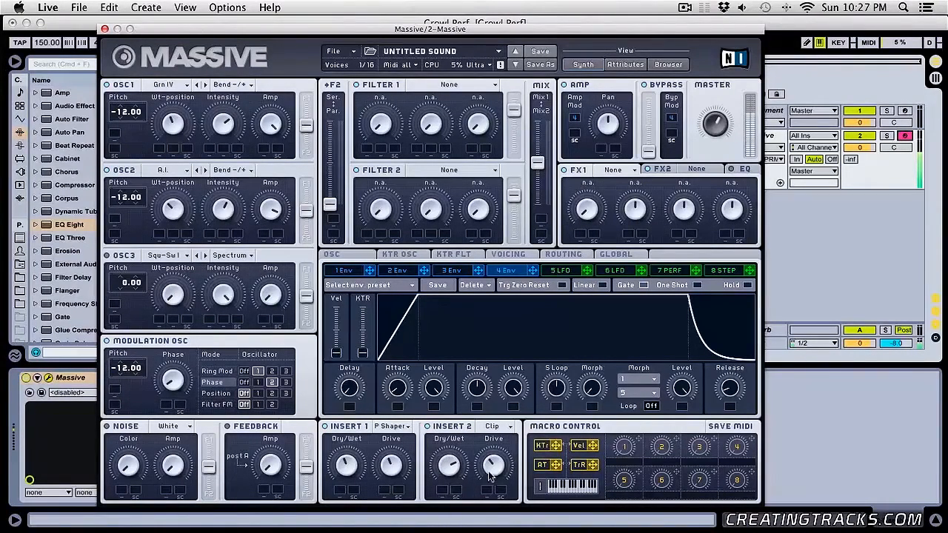
{"action": "left_click_drag", "start_coordinate": [494, 454], "coordinate": [497, 480]}
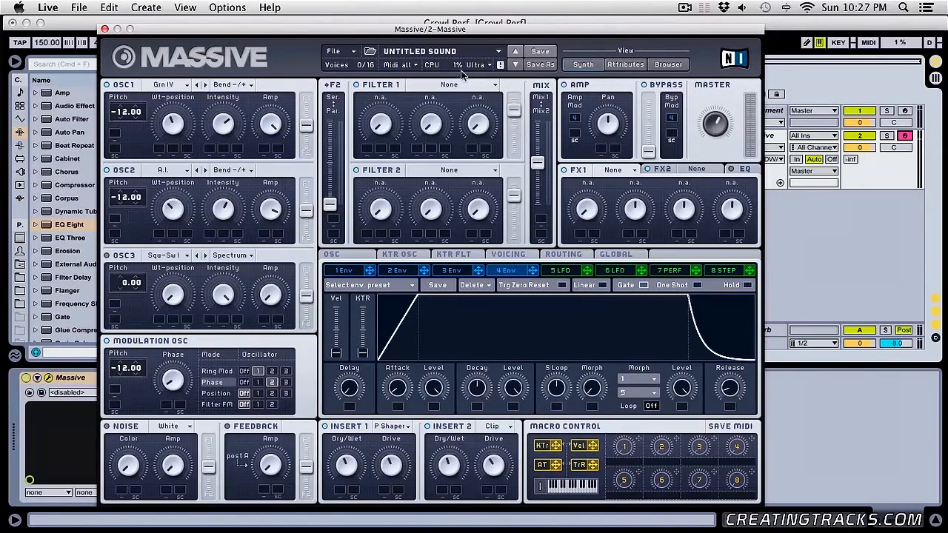
Raise the output levels of Filter 1 and Filter 2, and nudge the filter mix slightly towards Mix1
{"action": "left_click_drag", "start_coordinate": [513, 196], "coordinate": [516, 177]}
{"action": "left_click_drag", "start_coordinate": [516, 111], "coordinate": [521, 85]}
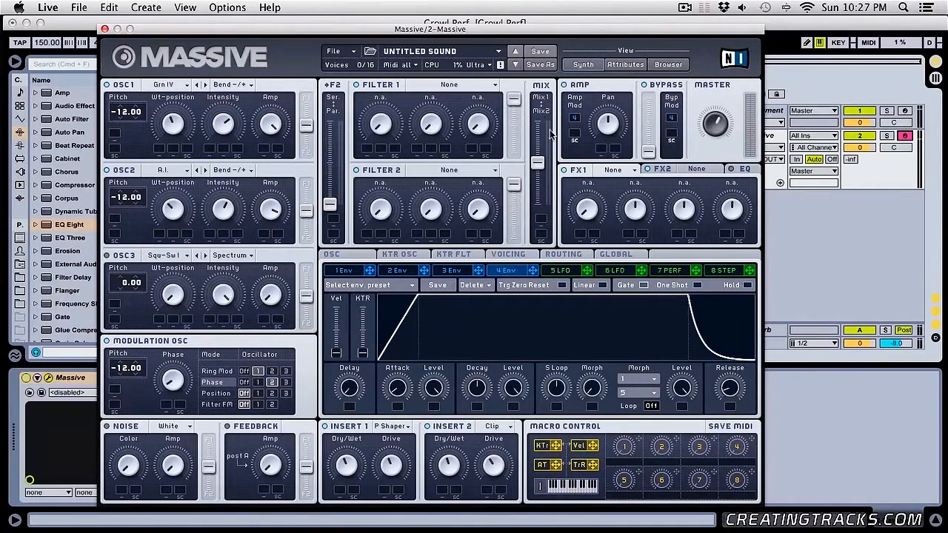
{"action": "mouse_move", "coordinate": [537, 161]}
{"action": "left_mouse_down"}
{"action": "mouse_move", "coordinate": [540, 194]}
{"action": "mouse_move", "coordinate": [550, 191]}
{"action": "mouse_move", "coordinate": [547, 160]}
{"action": "left_mouse_up"}
Set Filter 1 to Double Notch and Filter 2 to Bandreject, and adjust Filter 1's cutoff
{"action": "left_click", "coordinate": [453, 86]}
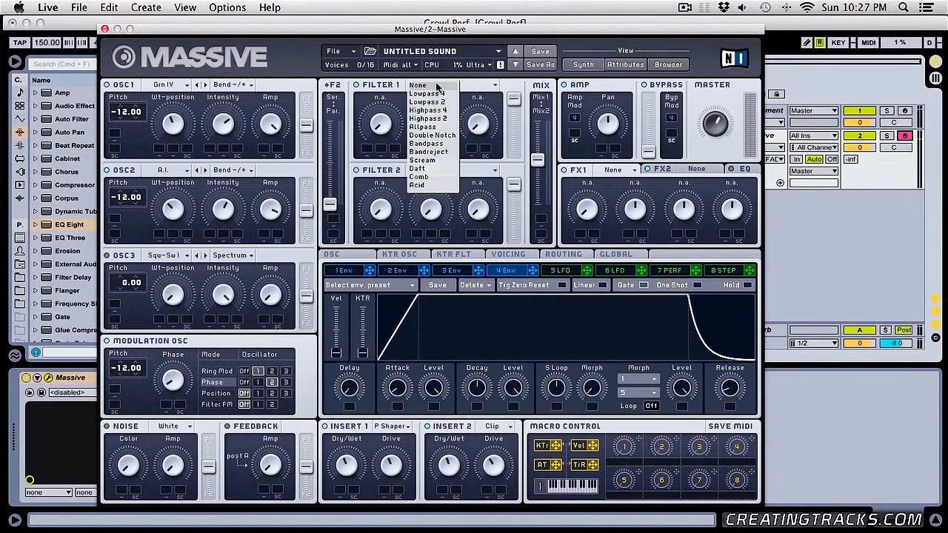
{"action": "left_click", "coordinate": [445, 135]}
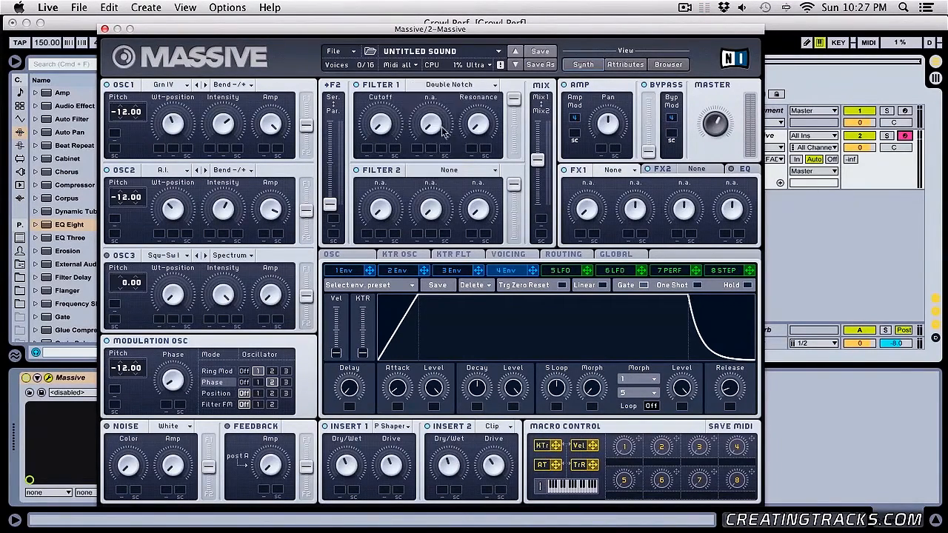
{"action": "left_click", "coordinate": [478, 171]}
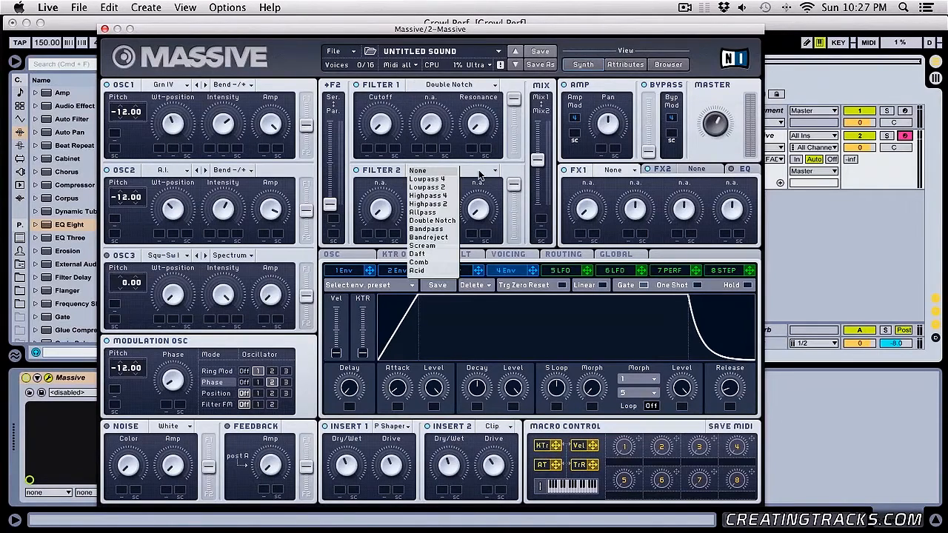
{"action": "left_click", "coordinate": [450, 237]}
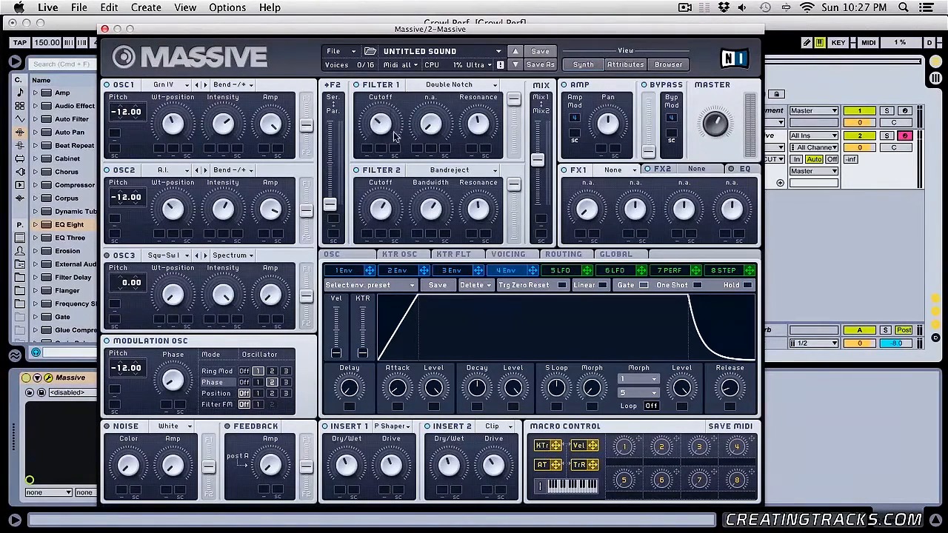
{"action": "mouse_move", "coordinate": [382, 134]}
{"action": "left_mouse_down"}
{"action": "mouse_move", "coordinate": [385, 61]}
{"action": "mouse_move", "coordinate": [388, 160]}
{"action": "mouse_move", "coordinate": [381, 95]}
{"action": "mouse_move", "coordinate": [384, 124]}
{"action": "left_mouse_up"}
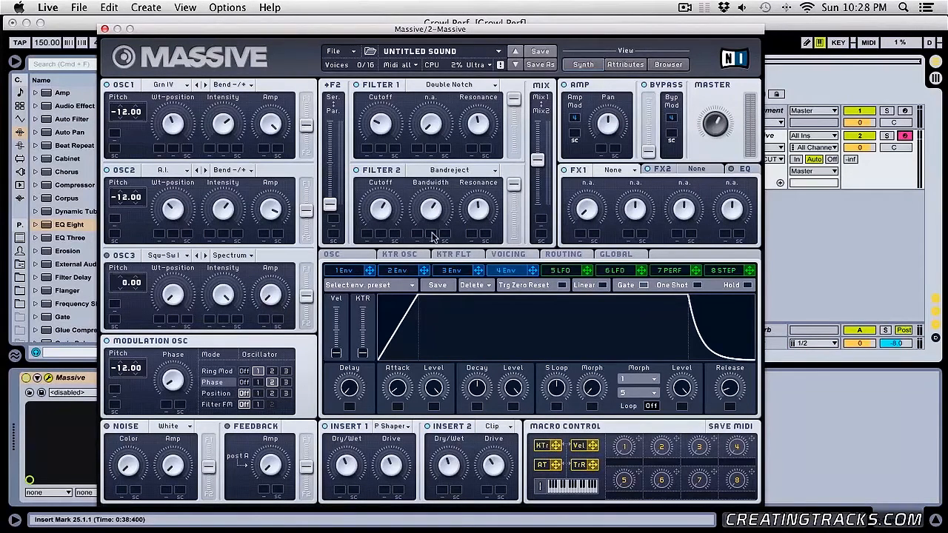
Load Classic Tube in FX1 and lower its drive slightly
{"action": "left_click", "coordinate": [623, 175]}
{"action": "left_click", "coordinate": [709, 170]}
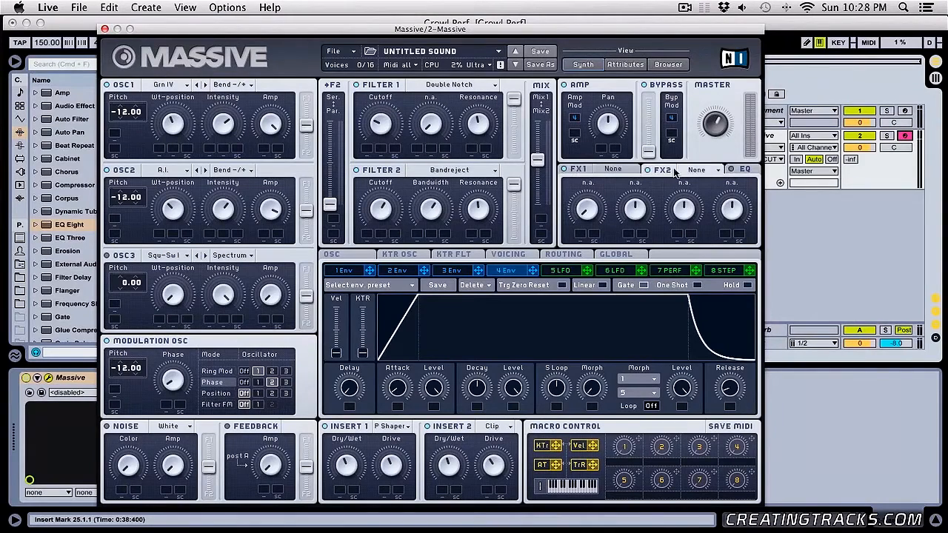
{"action": "left_click", "coordinate": [634, 173]}
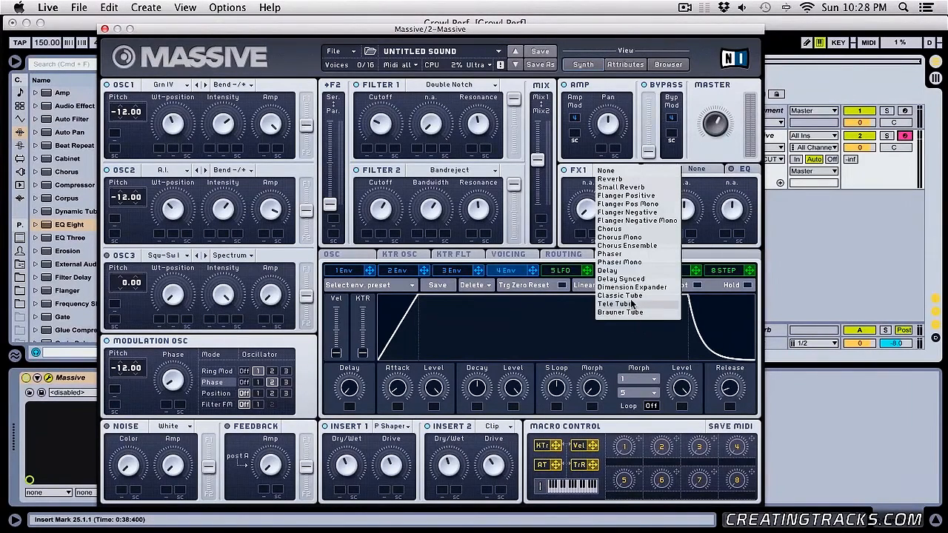
{"action": "left_click", "coordinate": [642, 302]}
{"action": "left_click_drag", "start_coordinate": [638, 201], "coordinate": [639, 215]}
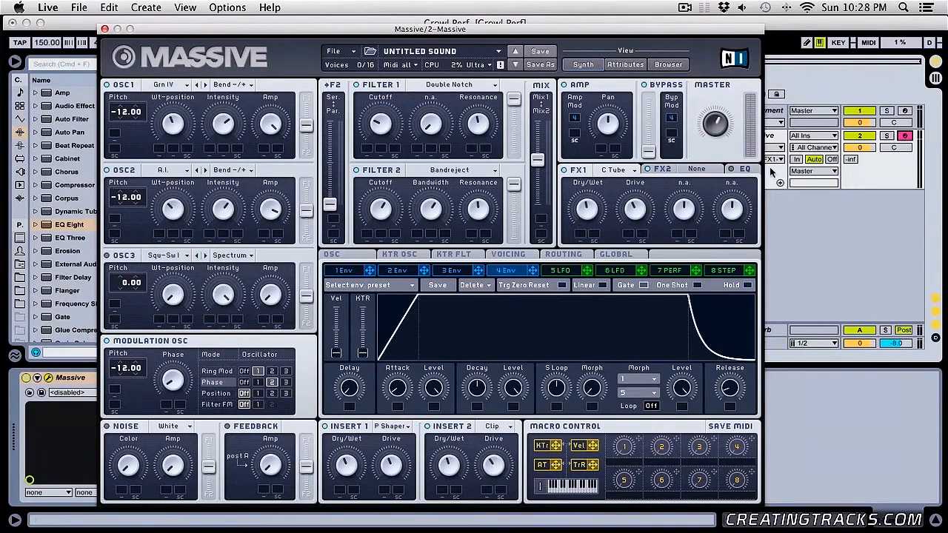
Load Dimension Expander in FX2, lower its size, and raise its dry/wet amount to a low setting
{"action": "left_click", "coordinate": [716, 170]}
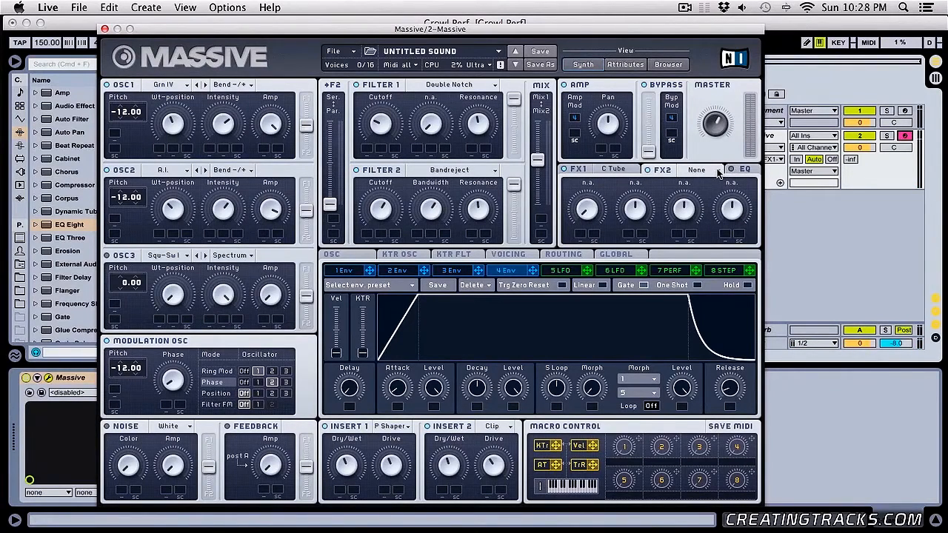
{"action": "left_click", "coordinate": [719, 172]}
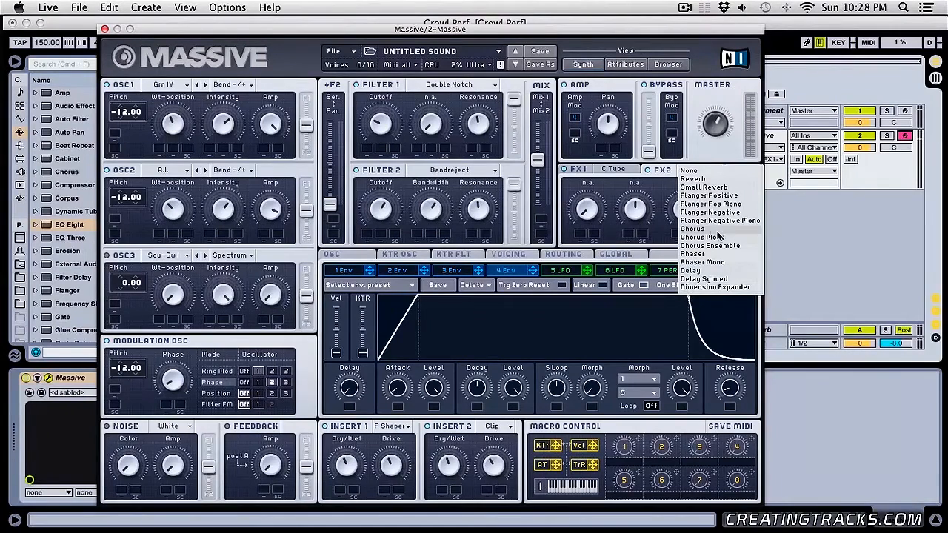
{"action": "left_click", "coordinate": [693, 179]}
{"action": "left_click", "coordinate": [721, 173]}
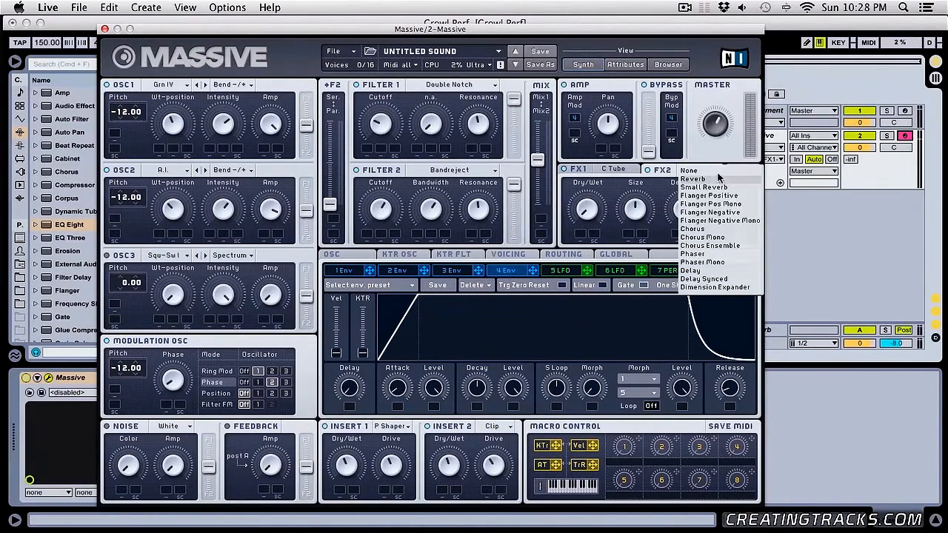
{"action": "left_click", "coordinate": [723, 290]}
{"action": "left_click_drag", "start_coordinate": [641, 214], "coordinate": [655, 265]}
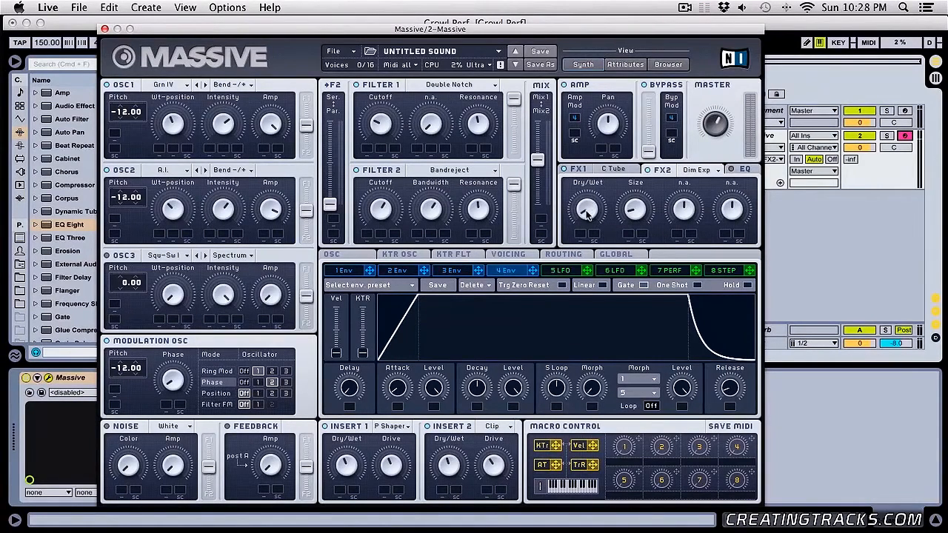
{"action": "left_click_drag", "start_coordinate": [589, 217], "coordinate": [589, 192]}
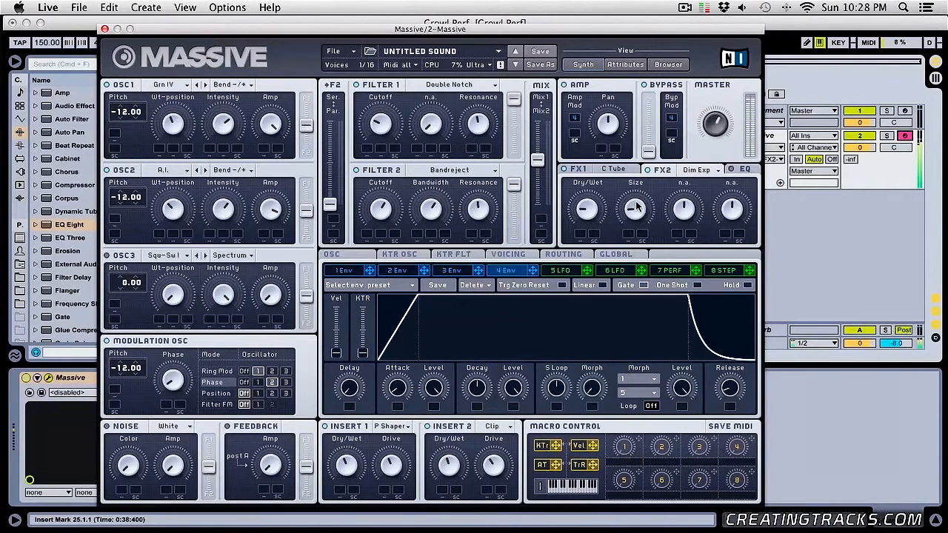
Enable the EQ and boost its high shelf slightly
{"action": "left_click", "coordinate": [741, 171]}
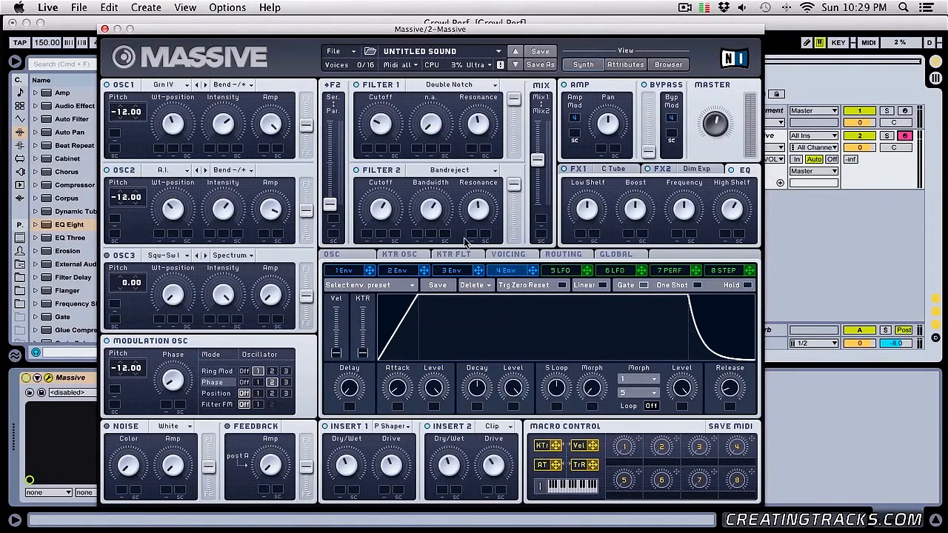
Set the voicing to Monorotate with 4 unisono voices, and enable the pitch cutoff and pan position spreads
{"action": "left_click", "coordinate": [502, 254]}
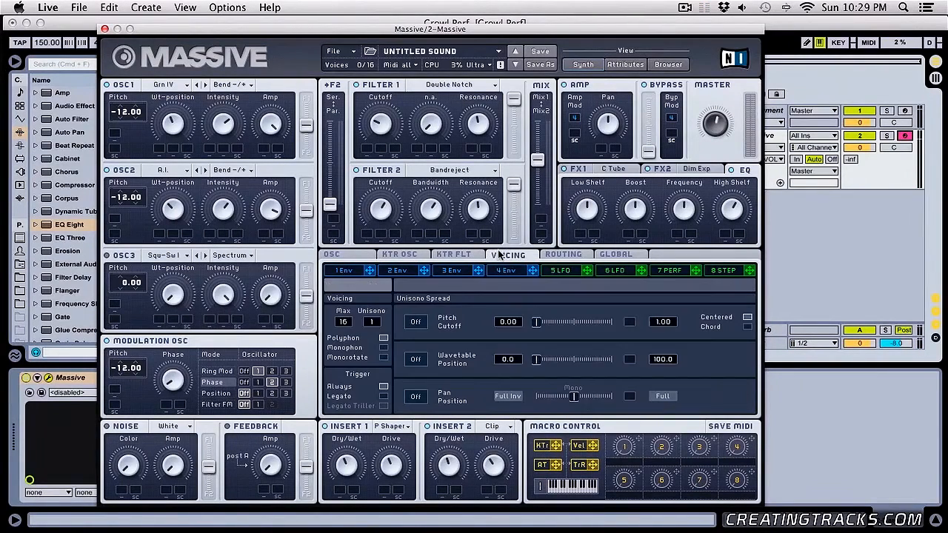
{"action": "left_click", "coordinate": [382, 358]}
{"action": "left_click", "coordinate": [417, 323]}
{"action": "left_click", "coordinate": [417, 396]}
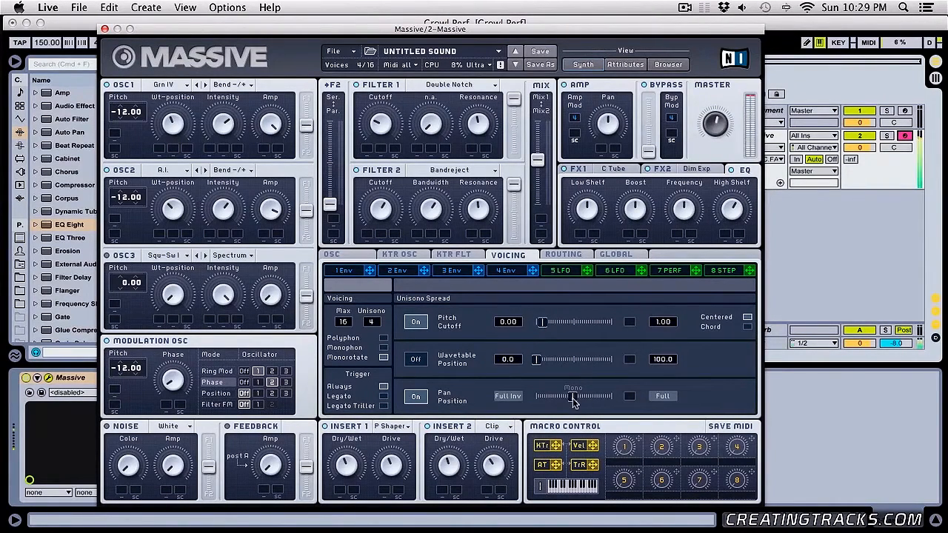
Set the pitch cutoff spread's maximum to 0.63 and shift the pan position spread slightly toward Full Inv from the mono centre
{"action": "mouse_move", "coordinate": [571, 398]}
{"action": "left_mouse_down"}
{"action": "mouse_move", "coordinate": [552, 400]}
{"action": "mouse_move", "coordinate": [607, 399]}
{"action": "mouse_move", "coordinate": [557, 400]}
{"action": "left_mouse_up"}
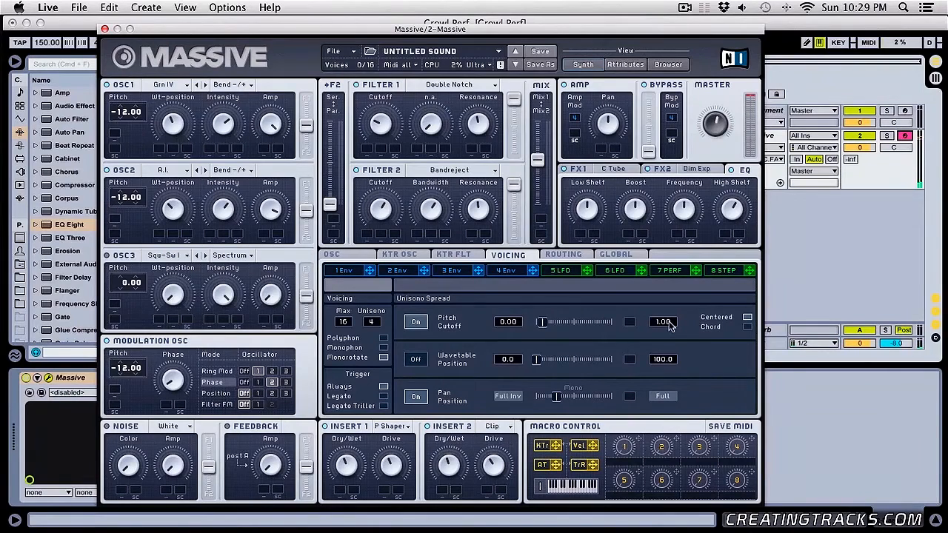
{"action": "left_click_drag", "start_coordinate": [666, 323], "coordinate": [665, 331]}
{"action": "left_click_drag", "start_coordinate": [667, 375], "coordinate": [669, 380]}
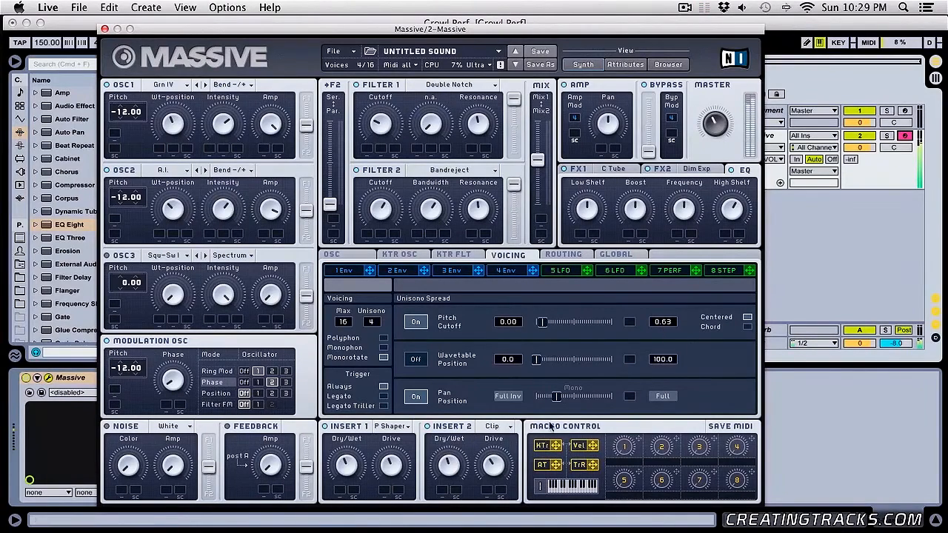
{"action": "mouse_move", "coordinate": [561, 397]}
{"action": "left_mouse_down"}
{"action": "mouse_move", "coordinate": [572, 398]}
{"action": "mouse_move", "coordinate": [542, 401]}
{"action": "left_mouse_up"}
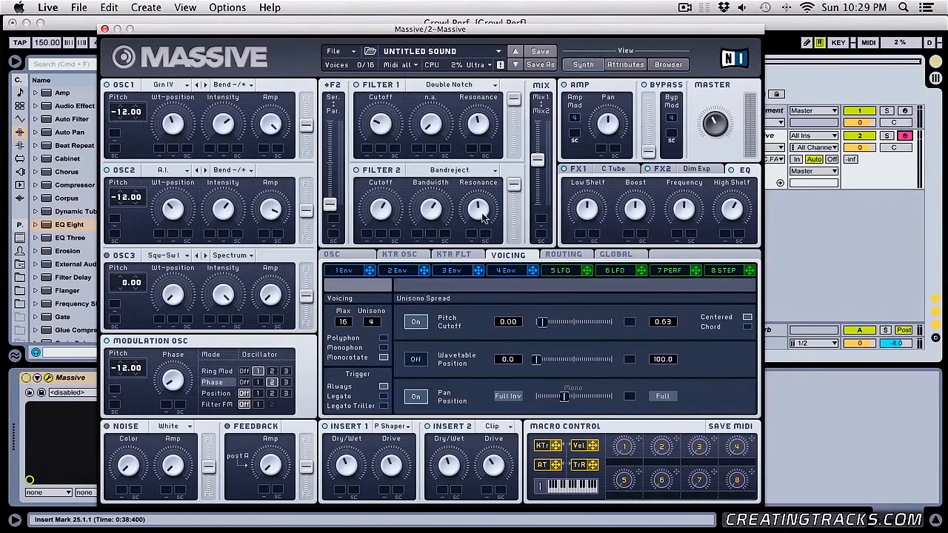
Change modulator 5 from an LFO to a Performer and sync it at a 1/8 ratio
{"action": "left_click", "coordinate": [561, 272]}
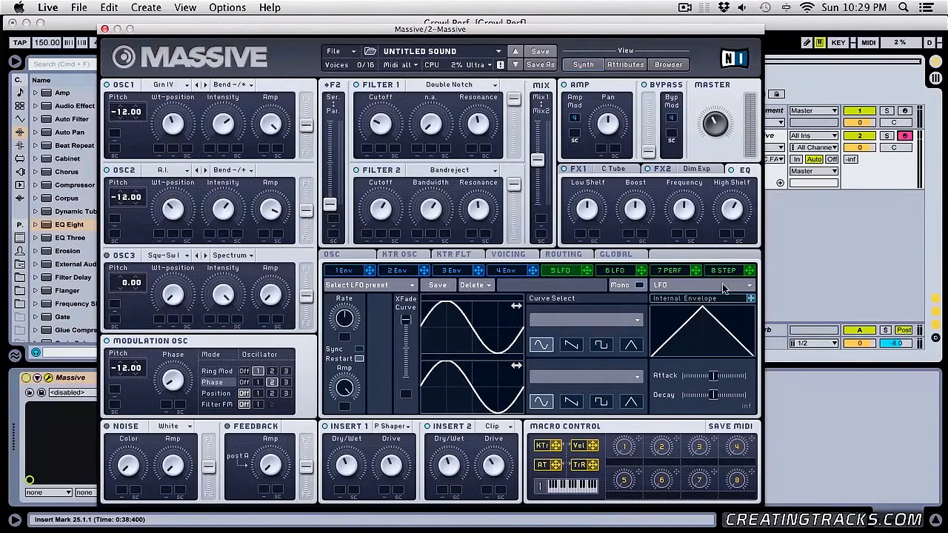
{"action": "left_click", "coordinate": [750, 288]}
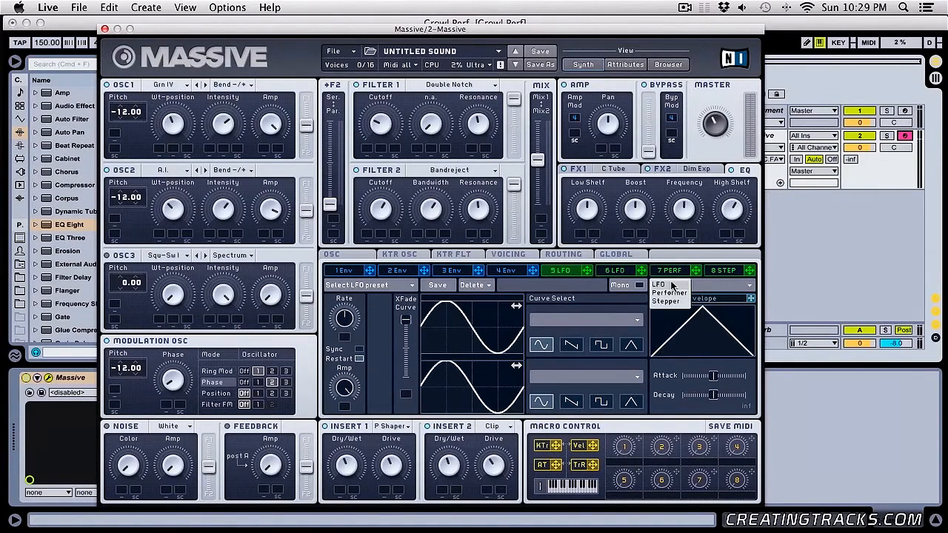
{"action": "left_click", "coordinate": [669, 297]}
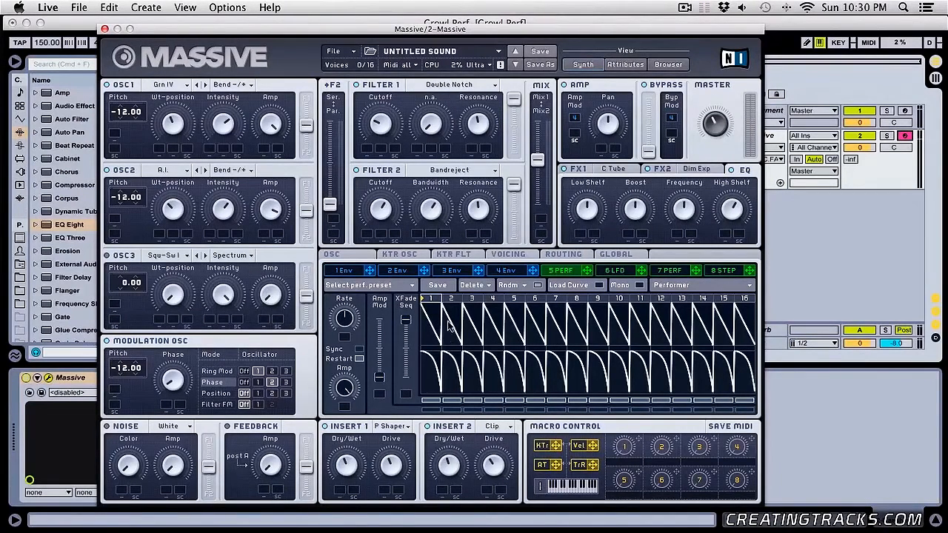
{"action": "left_click", "coordinate": [358, 351]}
{"action": "left_click_drag", "start_coordinate": [347, 328], "coordinate": [354, 319]}
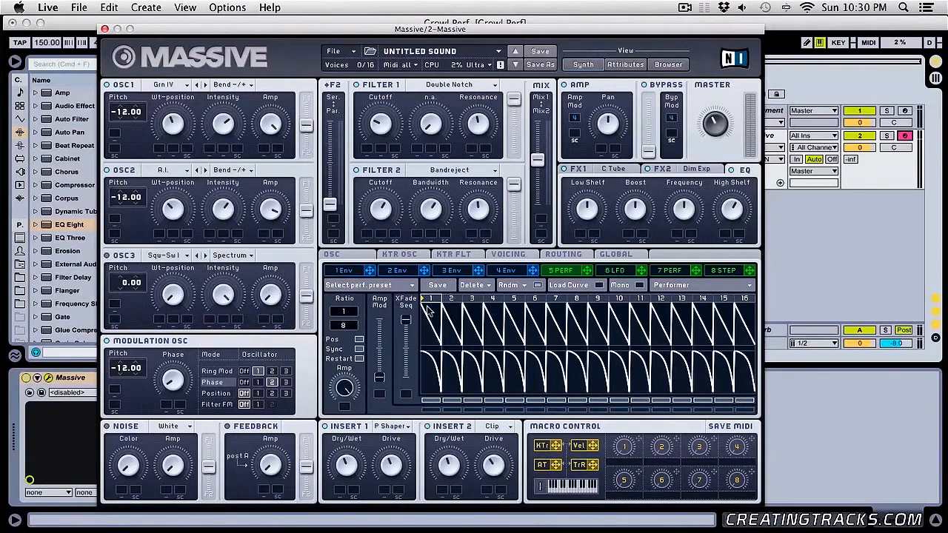
Assign Performer 5 to Filter 1's cutoff with a small modulation range
{"action": "mouse_move", "coordinate": [428, 311]}
{"action": "left_mouse_down"}
{"action": "mouse_move", "coordinate": [459, 337]}
{"action": "mouse_move", "coordinate": [563, 319]}
{"action": "mouse_move", "coordinate": [741, 326]}
{"action": "mouse_move", "coordinate": [471, 342]}
{"action": "mouse_move", "coordinate": [747, 326]}
{"action": "mouse_move", "coordinate": [509, 298]}
{"action": "mouse_move", "coordinate": [516, 283]}
{"action": "left_mouse_up"}
{"action": "mouse_move", "coordinate": [741, 318]}
{"action": "left_mouse_down"}
{"action": "mouse_move", "coordinate": [696, 305]}
{"action": "mouse_move", "coordinate": [564, 335]}
{"action": "left_mouse_up"}
{"action": "left_click_drag", "start_coordinate": [587, 271], "coordinate": [368, 151]}
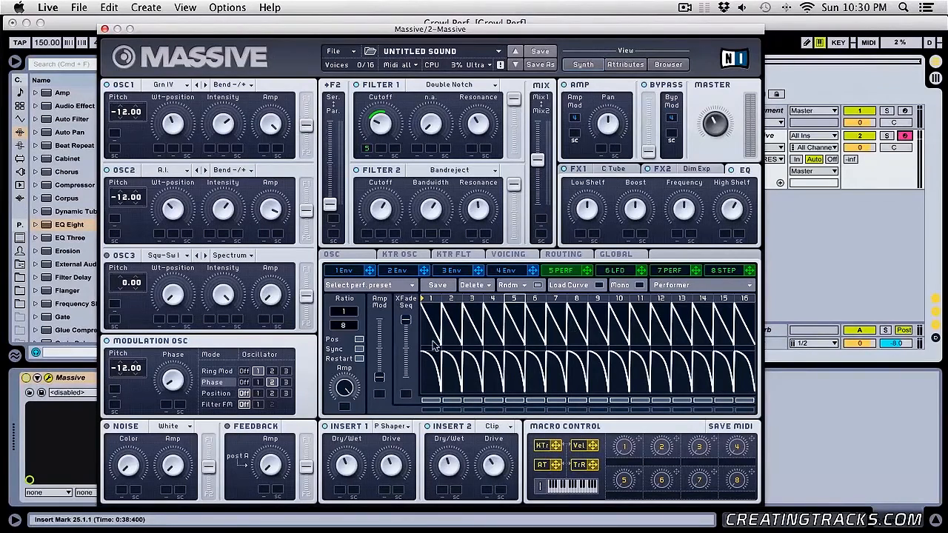
Load the rounded rising curve into all 16 steps of Performer 5's upper sequence and audition the sound
{"action": "mouse_move", "coordinate": [407, 320]}
{"action": "left_mouse_down"}
{"action": "mouse_move", "coordinate": [407, 370]}
{"action": "mouse_move", "coordinate": [406, 320]}
{"action": "left_mouse_up"}
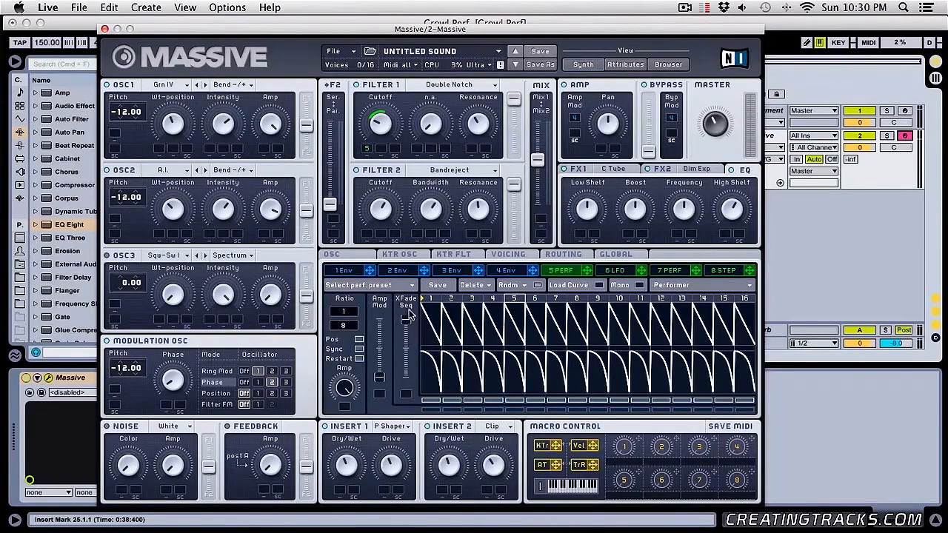
{"action": "left_click", "coordinate": [568, 286]}
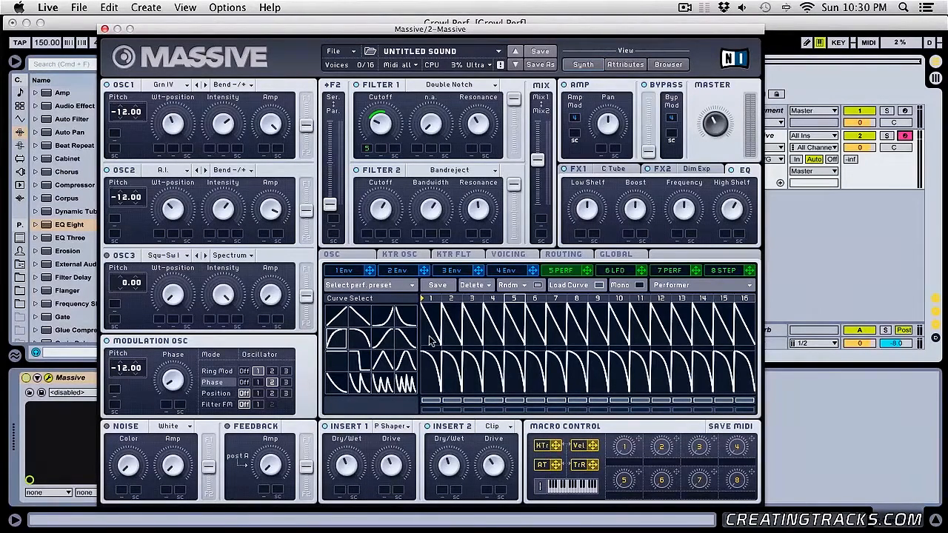
{"action": "mouse_move", "coordinate": [433, 339]}
{"action": "left_mouse_down"}
{"action": "mouse_move", "coordinate": [434, 305]}
{"action": "mouse_move", "coordinate": [458, 300]}
{"action": "mouse_move", "coordinate": [745, 300]}
{"action": "left_mouse_up"}
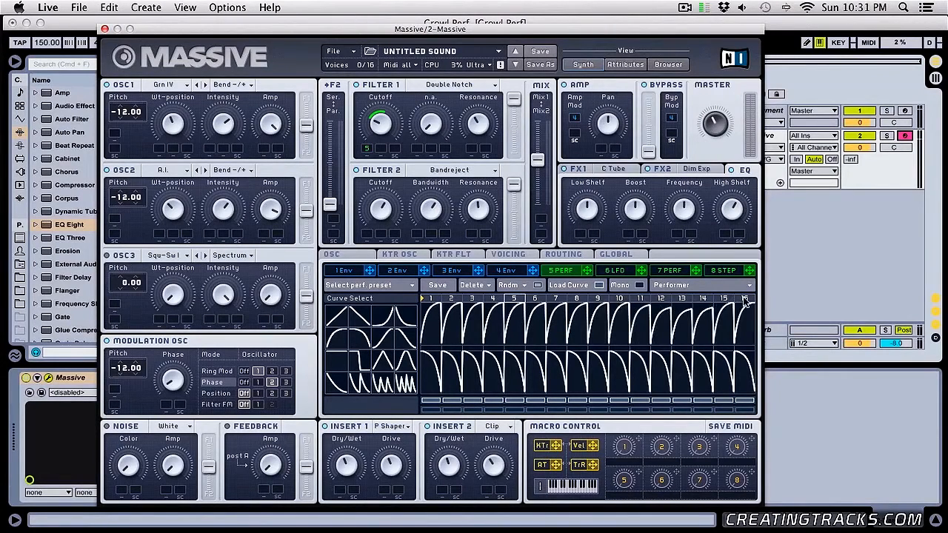
{"action": "key", "text": "space"}
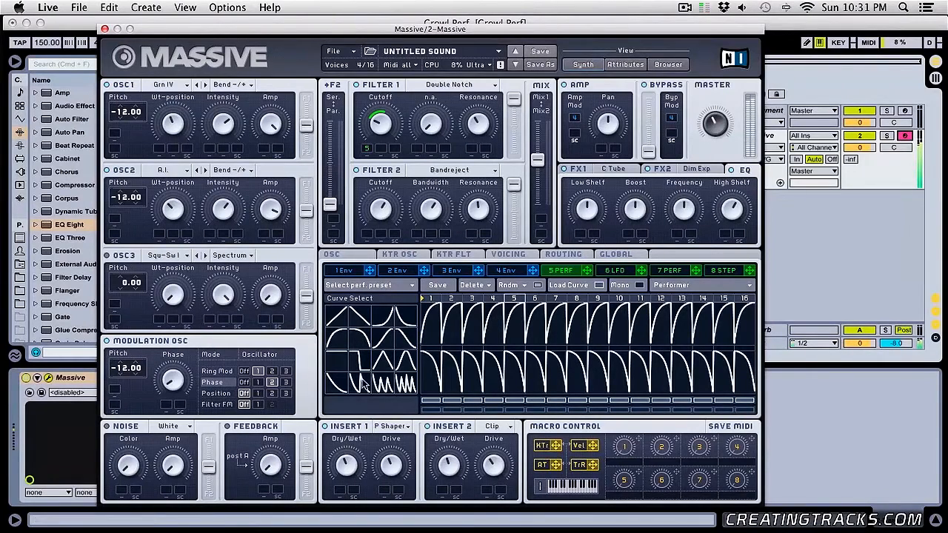
{"action": "key", "text": "space"}
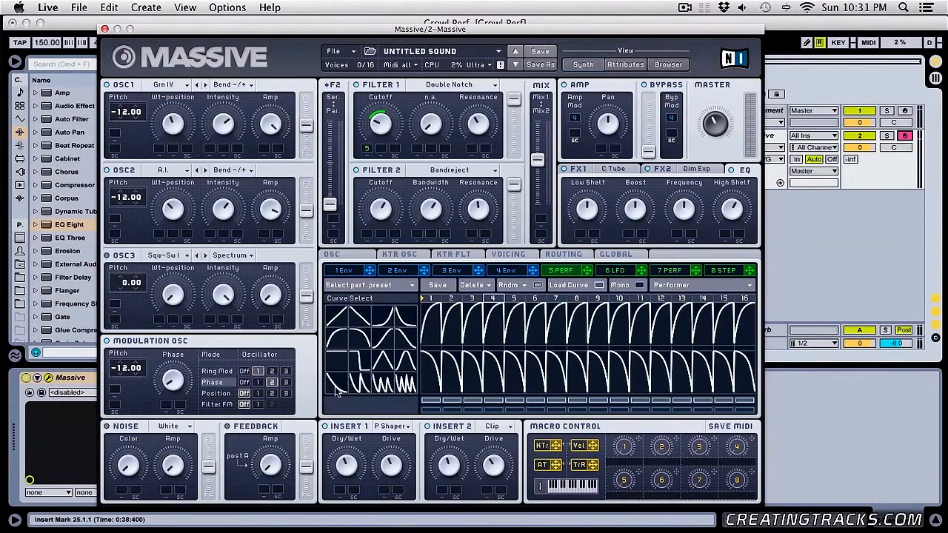
Fill steps 1 to 9 of the upper sequence with the decaying curve, then load the rounded rising curve into steps 1, 3, 5 and 7
{"action": "mouse_move", "coordinate": [335, 393]}
{"action": "left_mouse_down"}
{"action": "mouse_move", "coordinate": [455, 345]}
{"action": "mouse_move", "coordinate": [439, 300]}
{"action": "mouse_move", "coordinate": [590, 297]}
{"action": "left_mouse_up"}
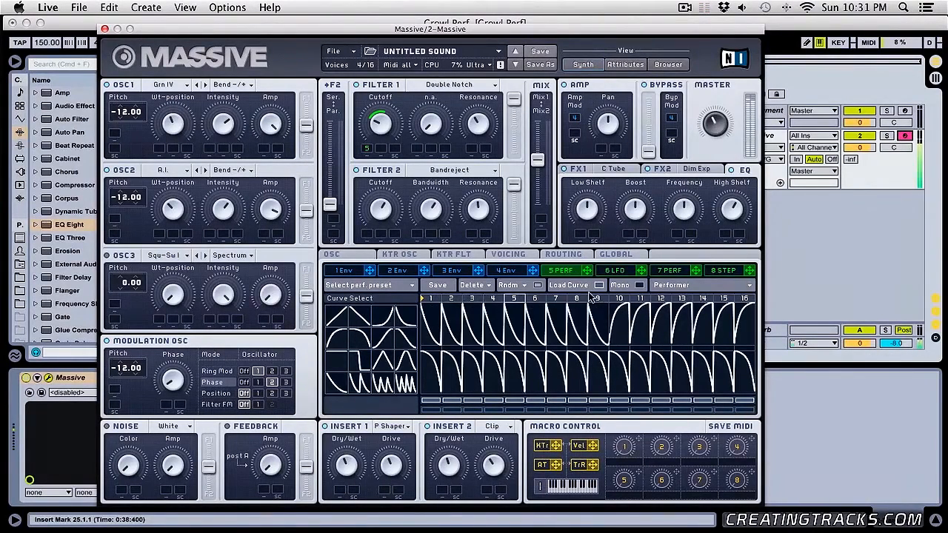
{"action": "left_click", "coordinate": [336, 344]}
{"action": "left_click_drag", "start_coordinate": [437, 333], "coordinate": [434, 298]}
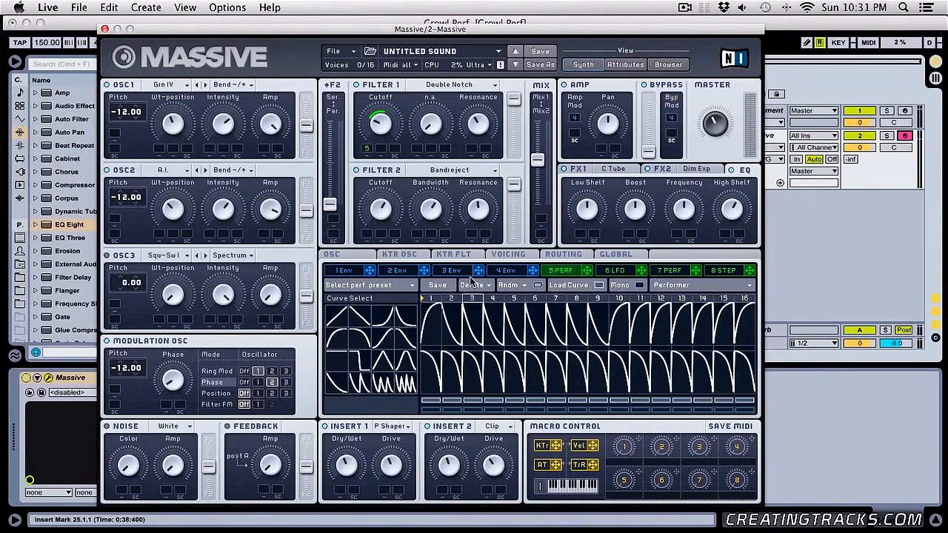
{"action": "left_click", "coordinate": [336, 340]}
{"action": "left_click", "coordinate": [474, 337]}
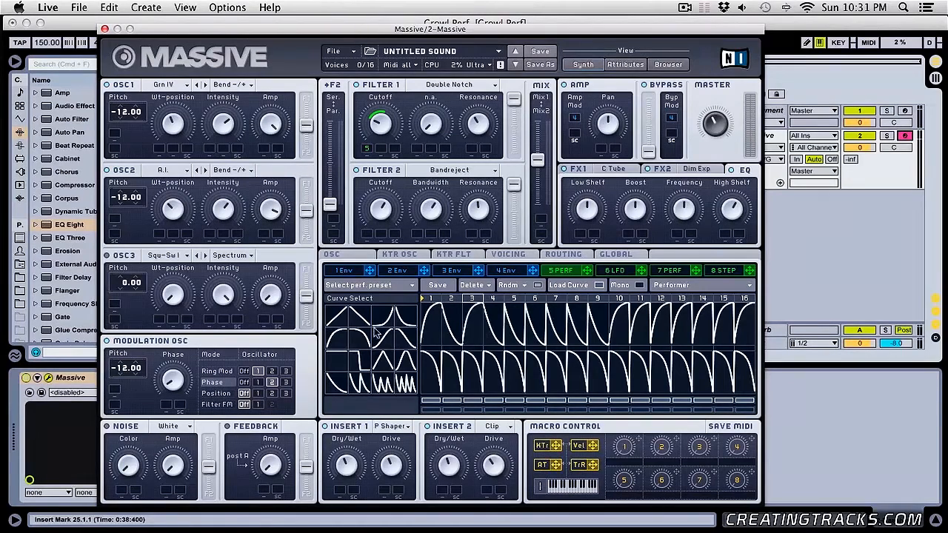
{"action": "left_click", "coordinate": [516, 333]}
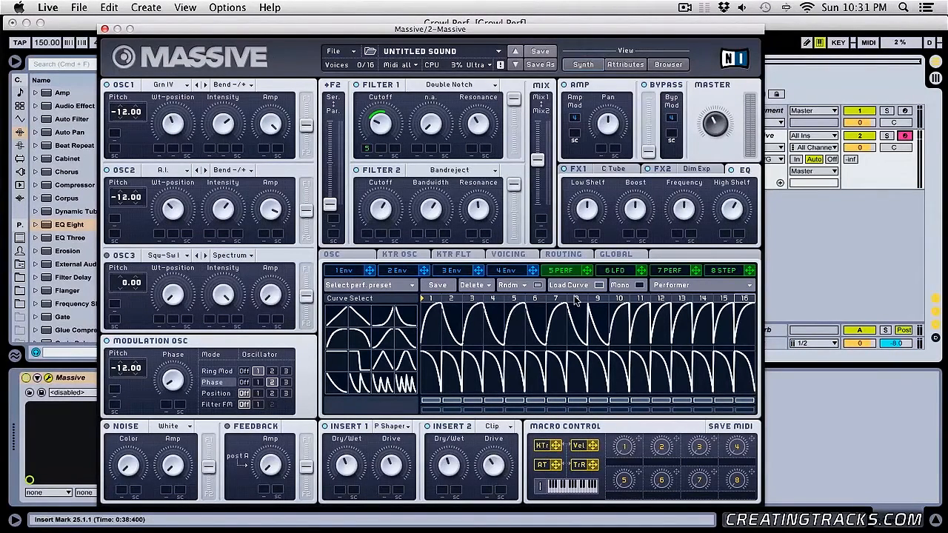
Assign Performer 5 to OSC2's wavetable position, intensity and amp, and to Filter 2's cutoff, lowering OSC2's base amp
{"action": "left_click_drag", "start_coordinate": [593, 276], "coordinate": [224, 235]}
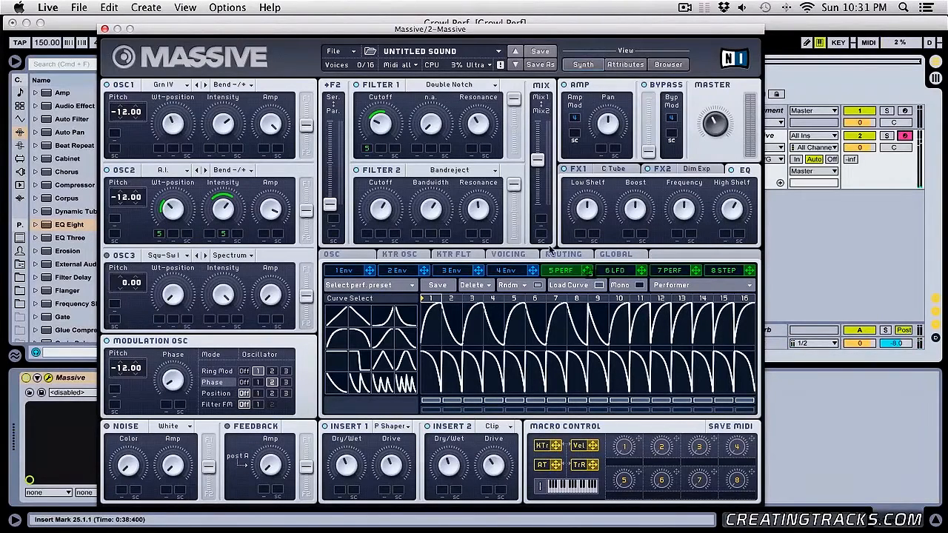
{"action": "left_click_drag", "start_coordinate": [369, 234], "coordinate": [368, 235]}
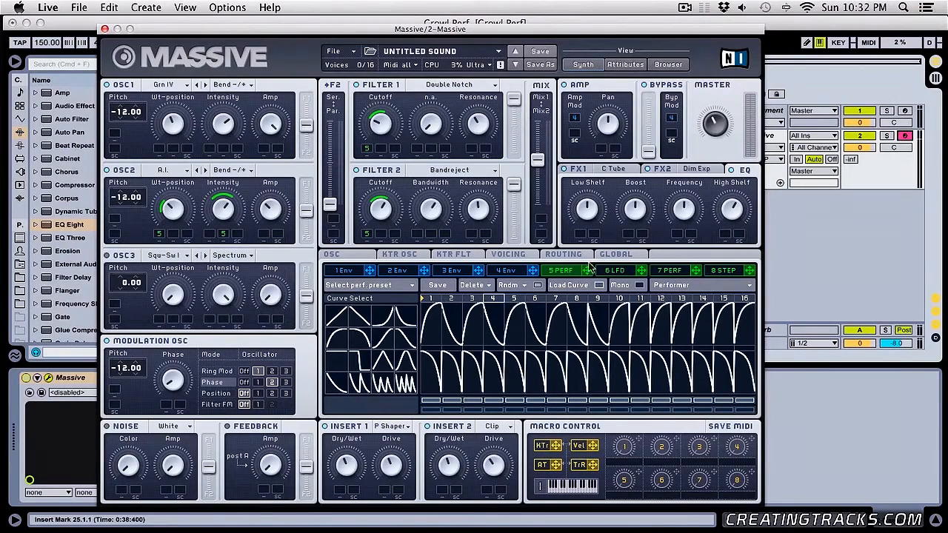
{"action": "left_click_drag", "start_coordinate": [588, 269], "coordinate": [266, 180]}
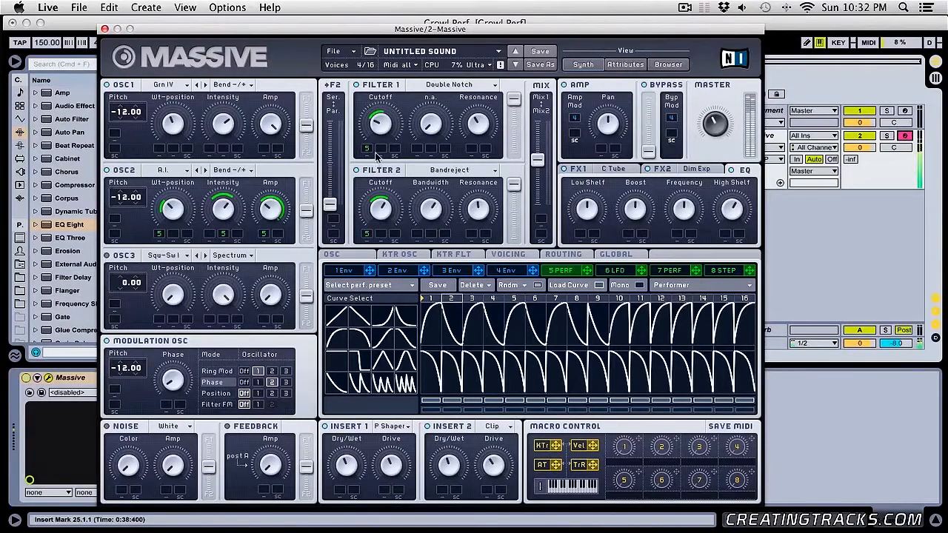
{"action": "mouse_move", "coordinate": [376, 152]}
{"action": "left_mouse_down"}
{"action": "mouse_move", "coordinate": [377, 137]}
{"action": "mouse_move", "coordinate": [384, 163]}
{"action": "mouse_move", "coordinate": [384, 139]}
{"action": "mouse_move", "coordinate": [384, 151]}
{"action": "left_mouse_up"}
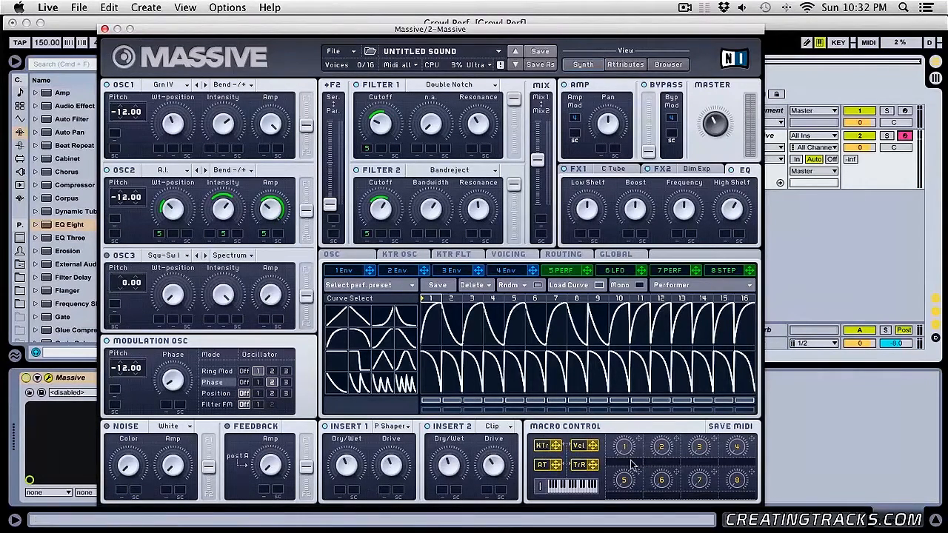
Assign macro 1 to OSC2's intensity, FX2's dry/wet, and the pitches of OSC1, OSC2 and the modulation oscillator with a 3.00 range
{"action": "left_click_drag", "start_coordinate": [641, 443], "coordinate": [236, 237]}
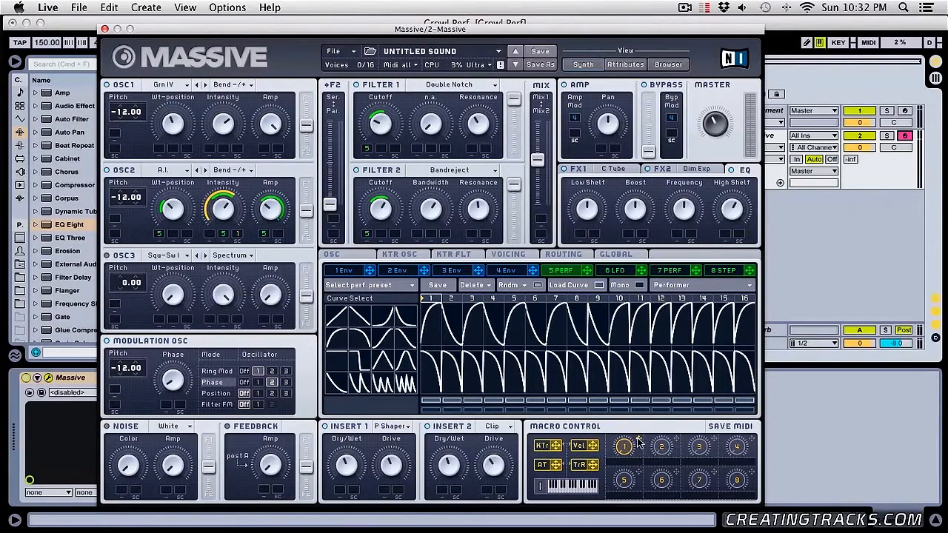
{"action": "left_click_drag", "start_coordinate": [638, 443], "coordinate": [140, 129]}
{"action": "left_click_drag", "start_coordinate": [638, 441], "coordinate": [123, 226]}
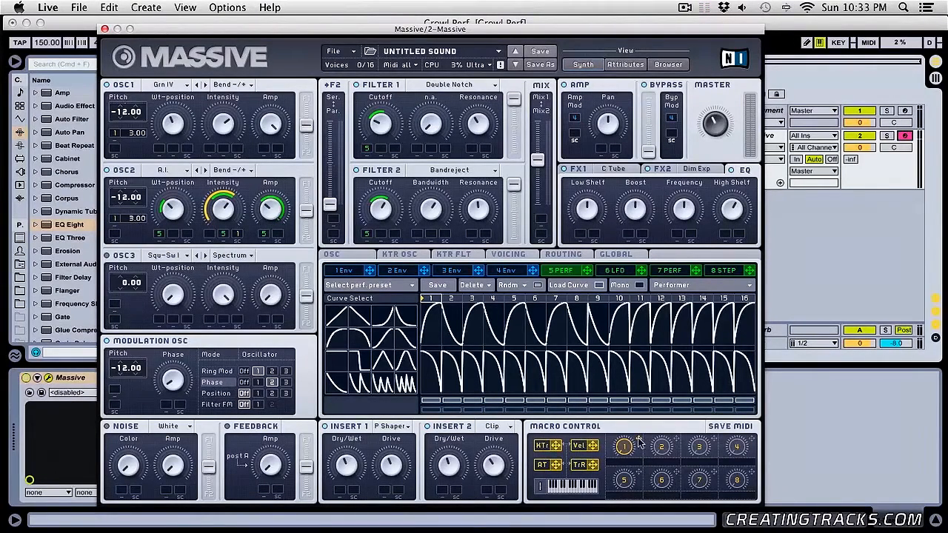
{"action": "left_click_drag", "start_coordinate": [637, 441], "coordinate": [132, 394]}
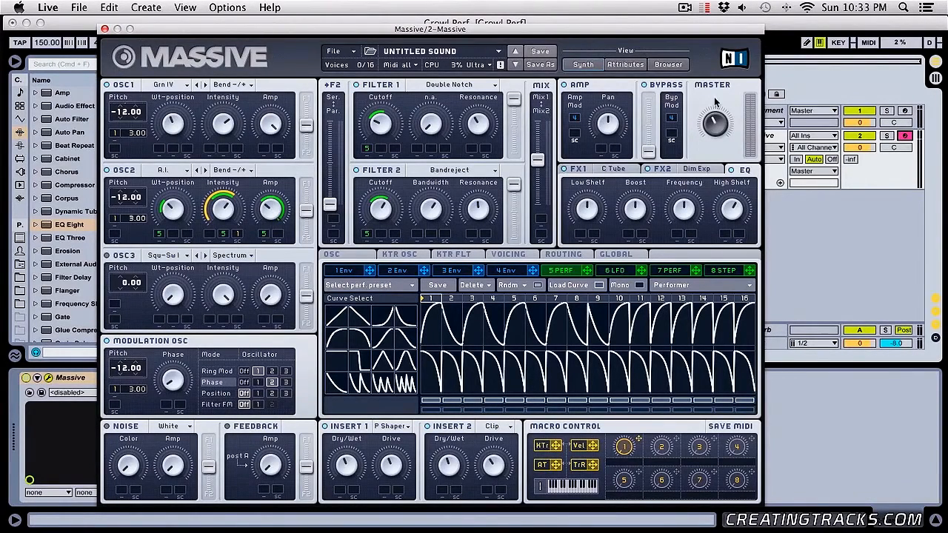
{"action": "left_click", "coordinate": [693, 169]}
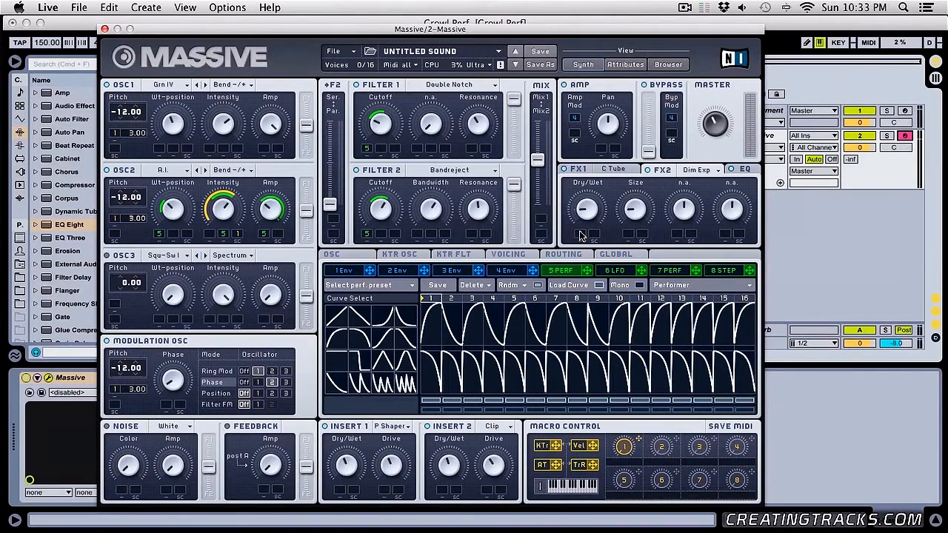
{"action": "left_click_drag", "start_coordinate": [581, 236], "coordinate": [582, 216]}
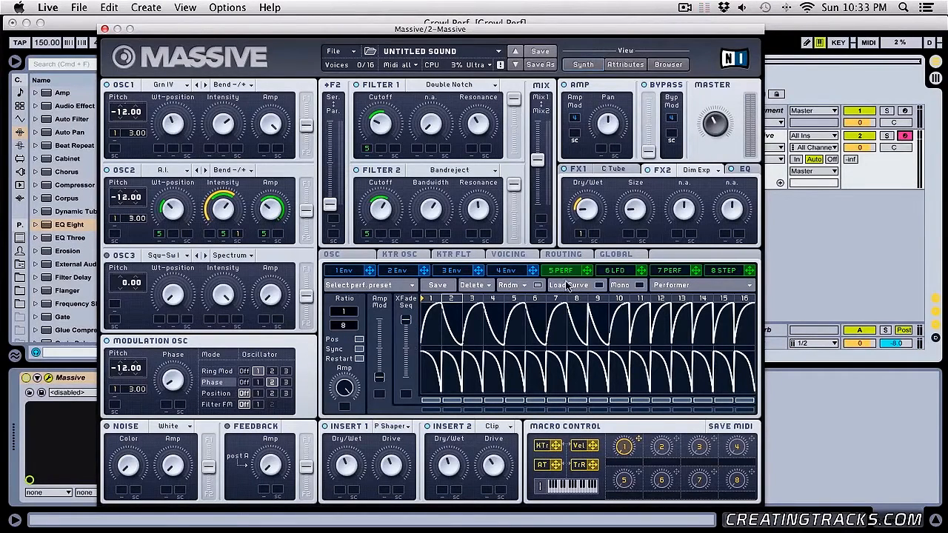
Vary Performer 5's upper sequence around steps 11 and 12, loading the double-decay curve into step 12
{"action": "mouse_move", "coordinate": [353, 335]}
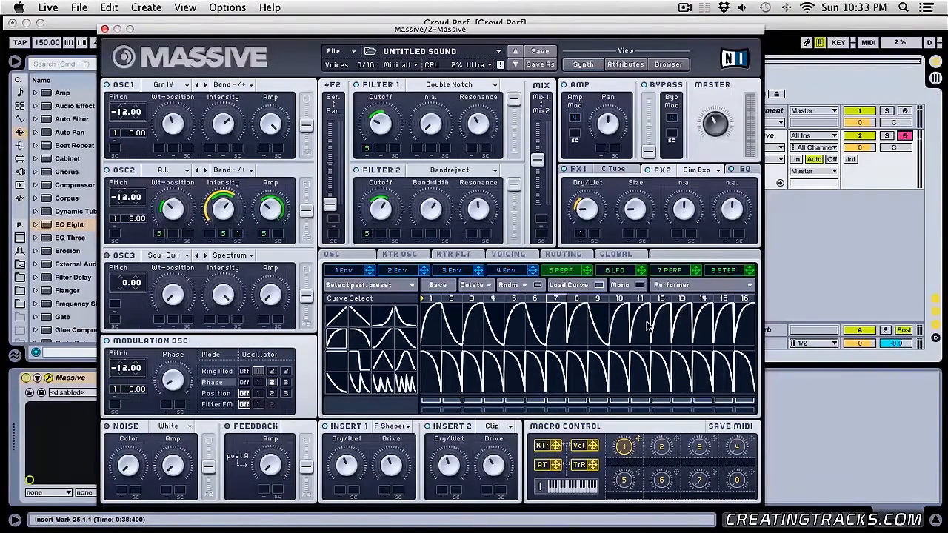
{"action": "left_click", "coordinate": [411, 317]}
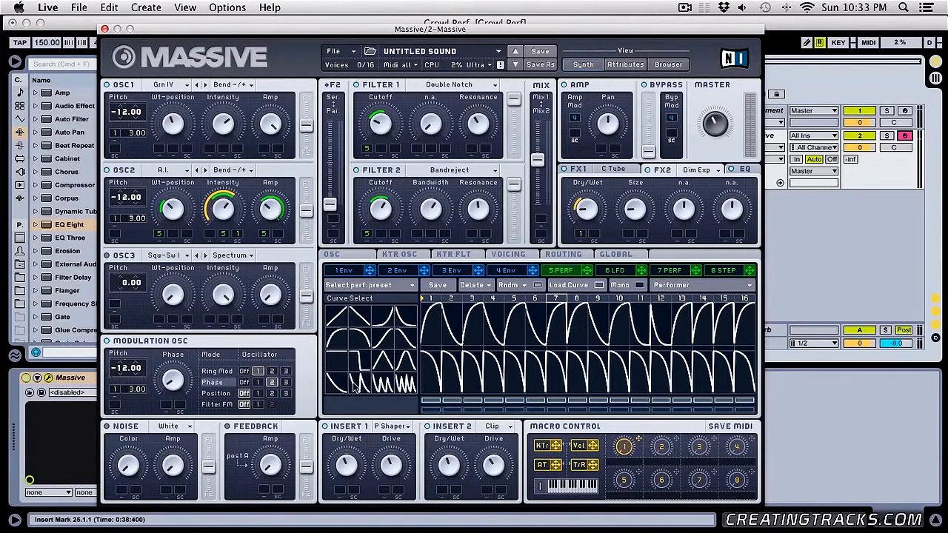
{"action": "left_click", "coordinate": [664, 339]}
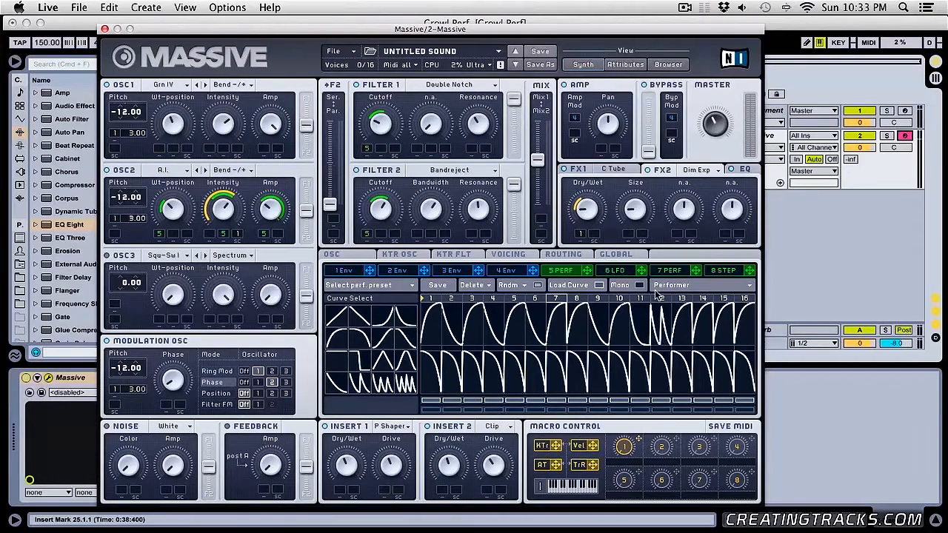